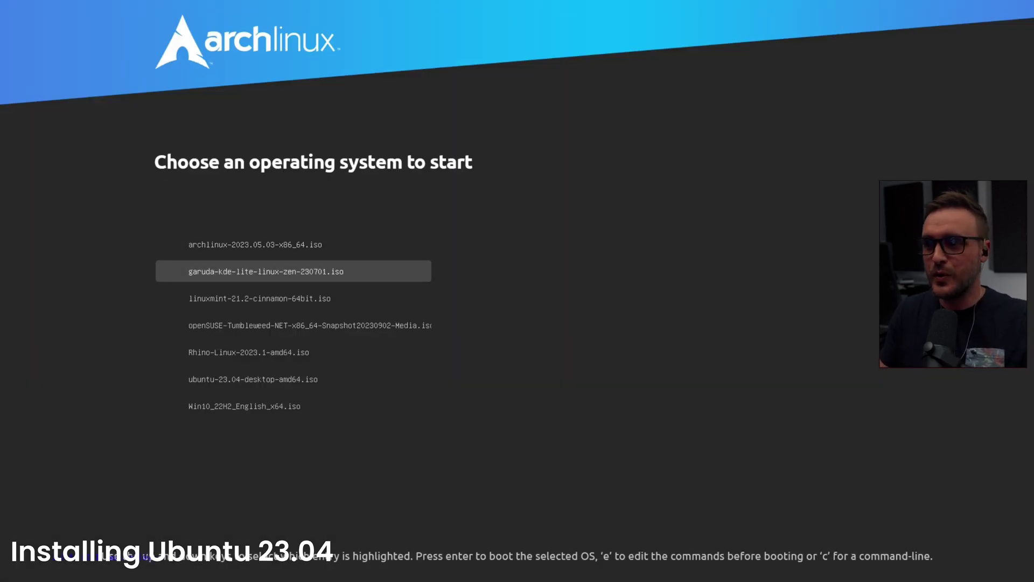
key("Down")
key("Down")
key("Down")
key("Down")
key("Down")
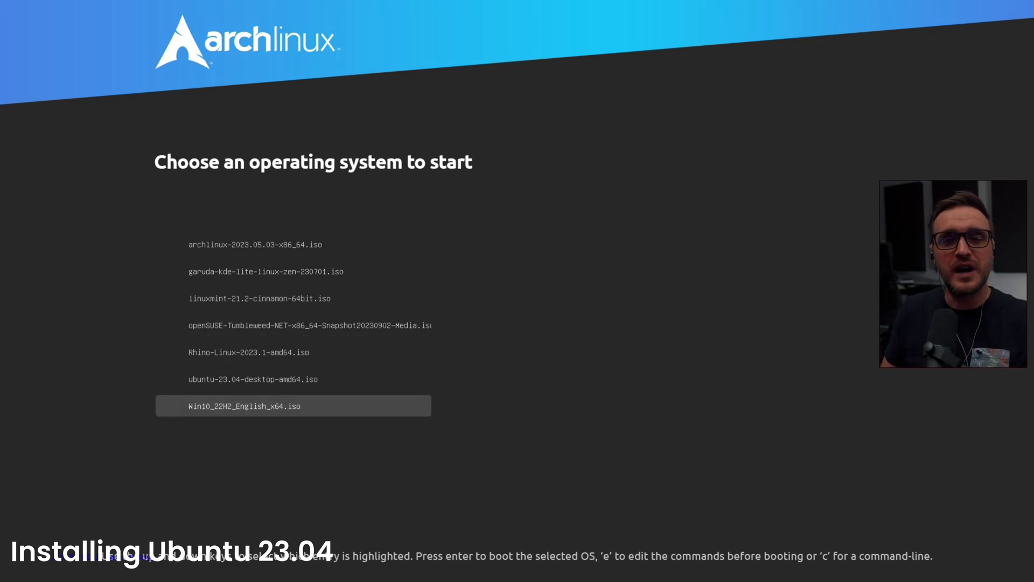
- Boot the ubuntu-23.04-desktop-amd64.iso image from the Ventoy menu in normal mode
key("Up")
key("Return")
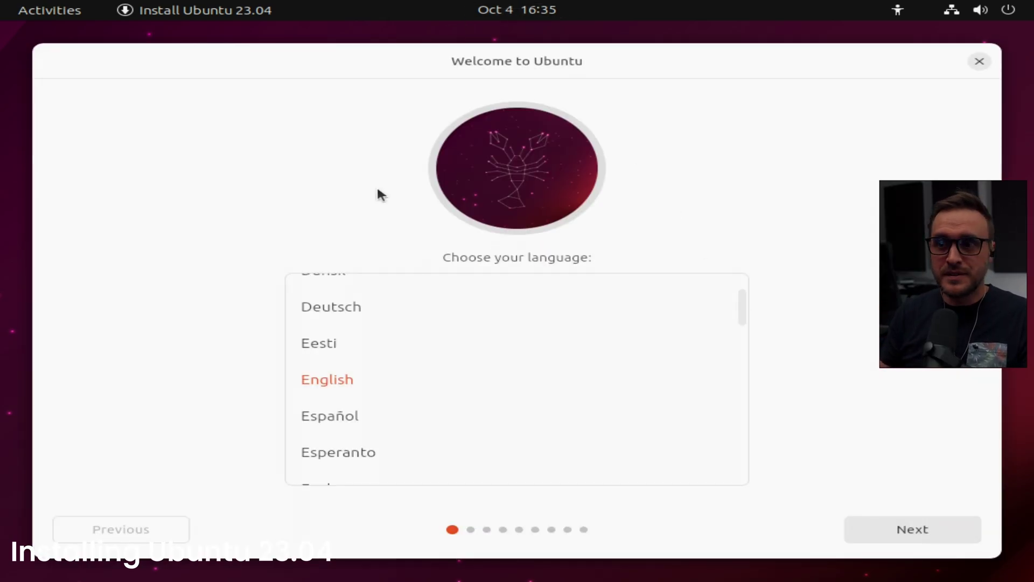
- Keep English as the language and choose Install Ubuntu rather than trying it
left_click(910, 530)
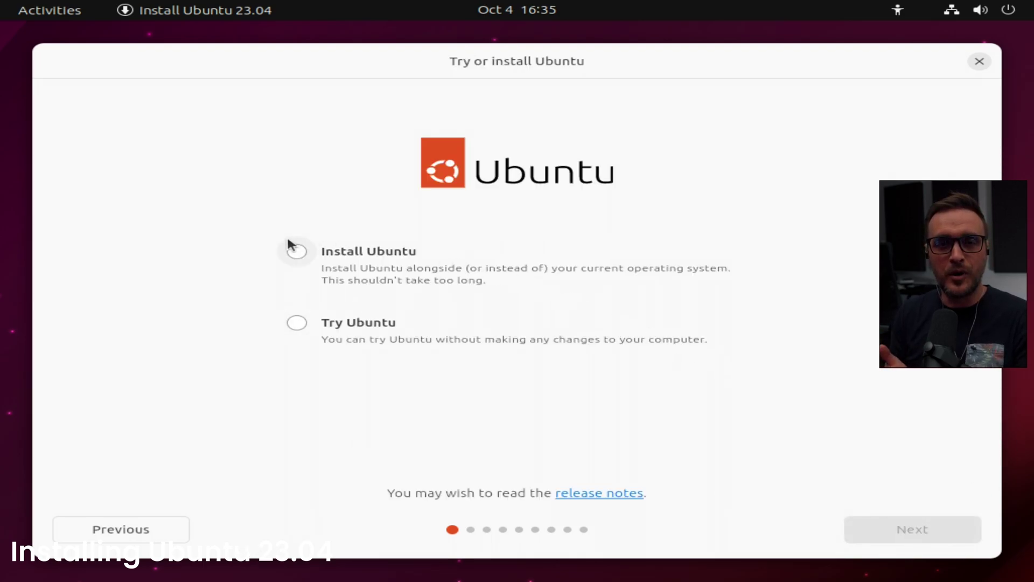
left_click(329, 256)
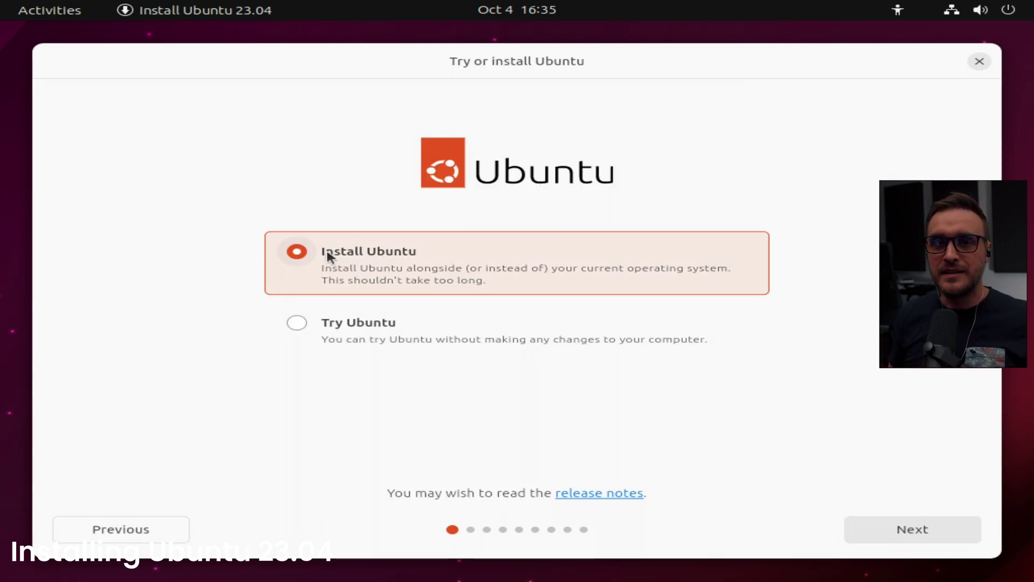
left_click(916, 529)
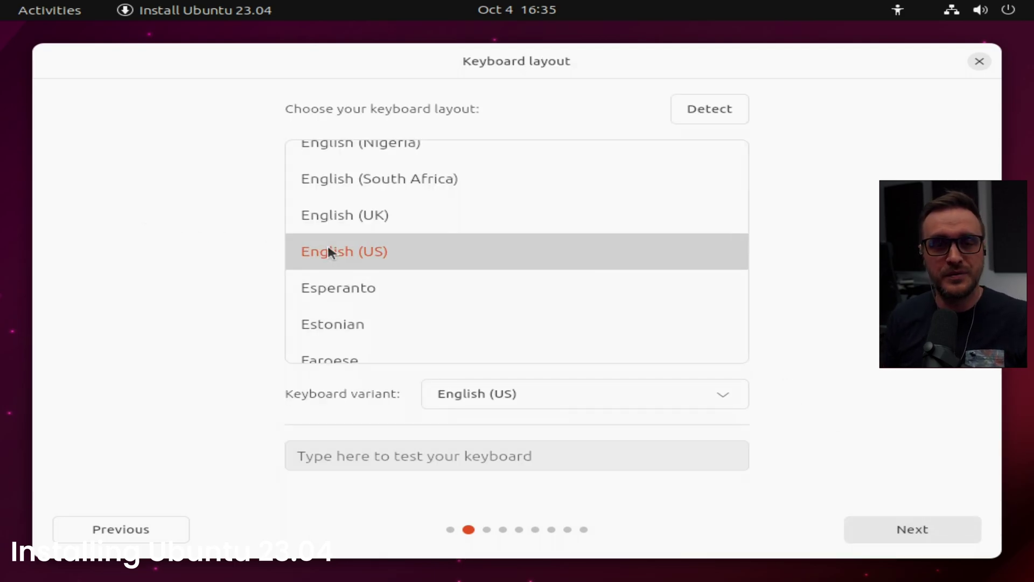
- Set the keyboard to English (US, intl., with dead keys), test it with 'é', and continue
left_click(471, 393)
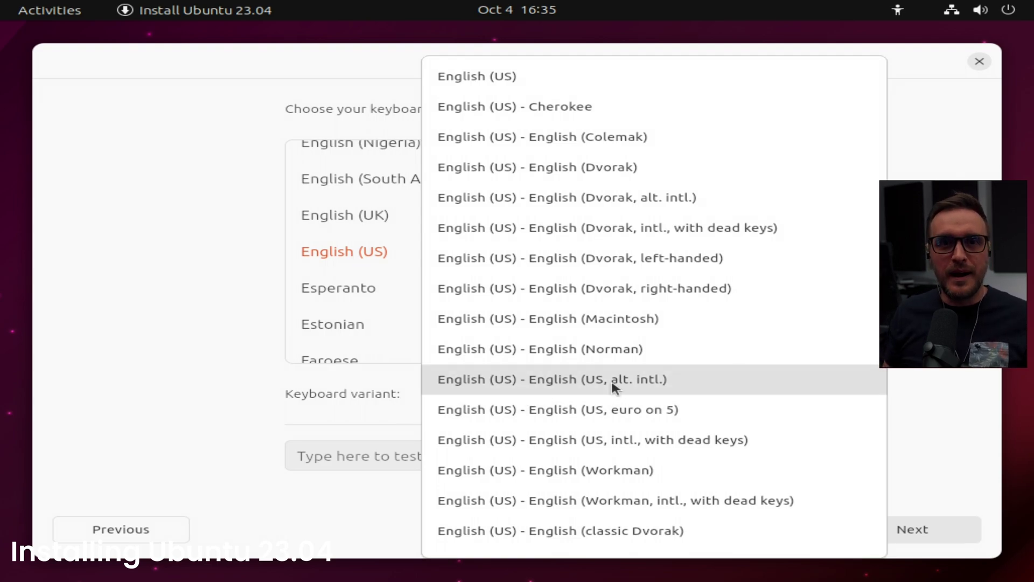
left_click(654, 442)
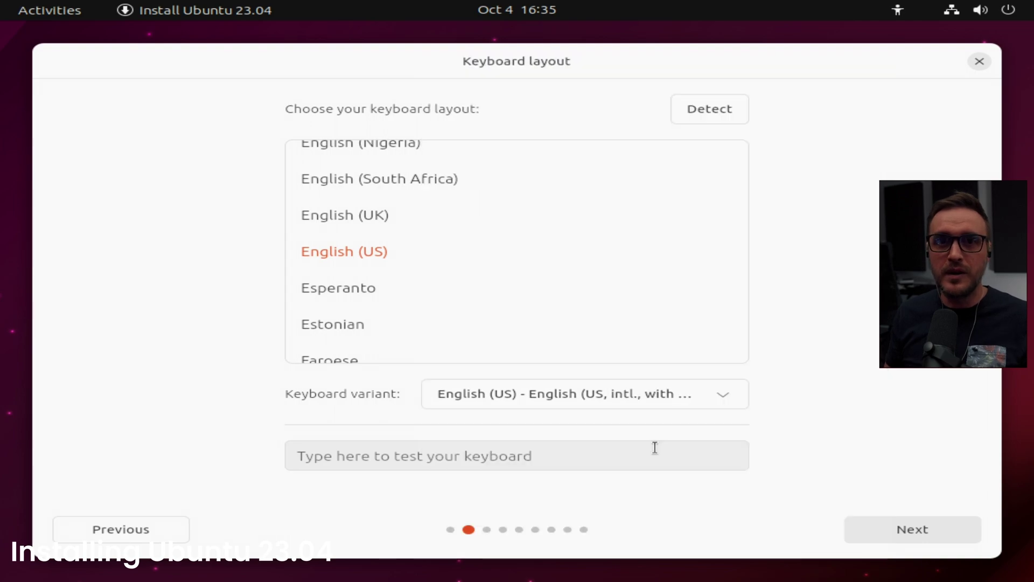
left_click(654, 448)
type("é")
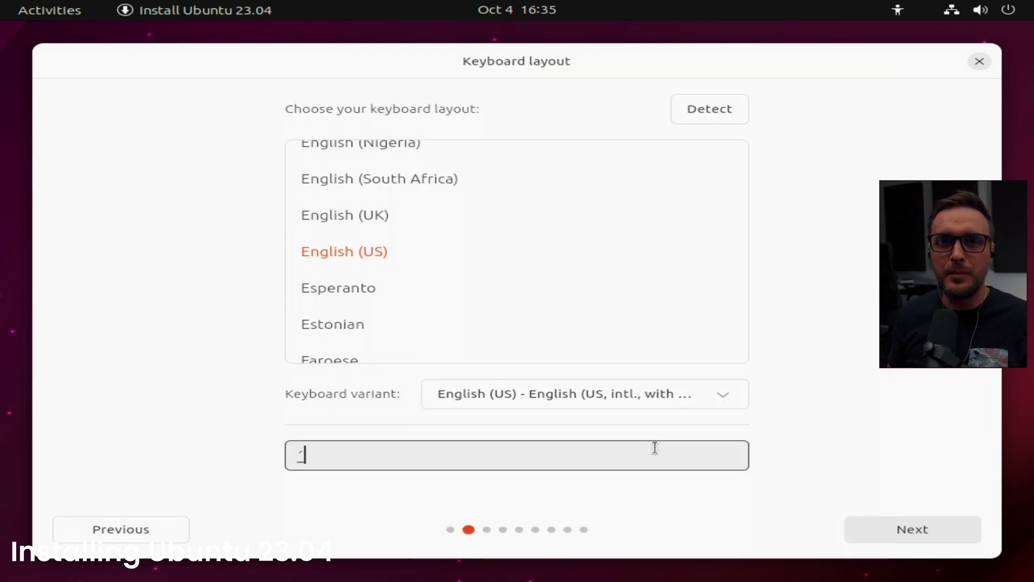
key("BackSpace")
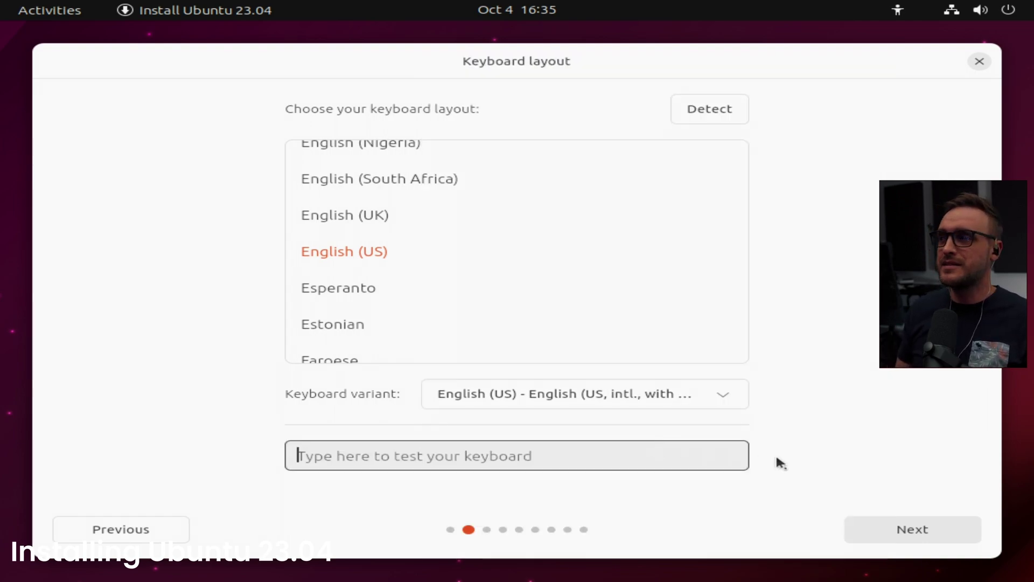
left_click(921, 528)
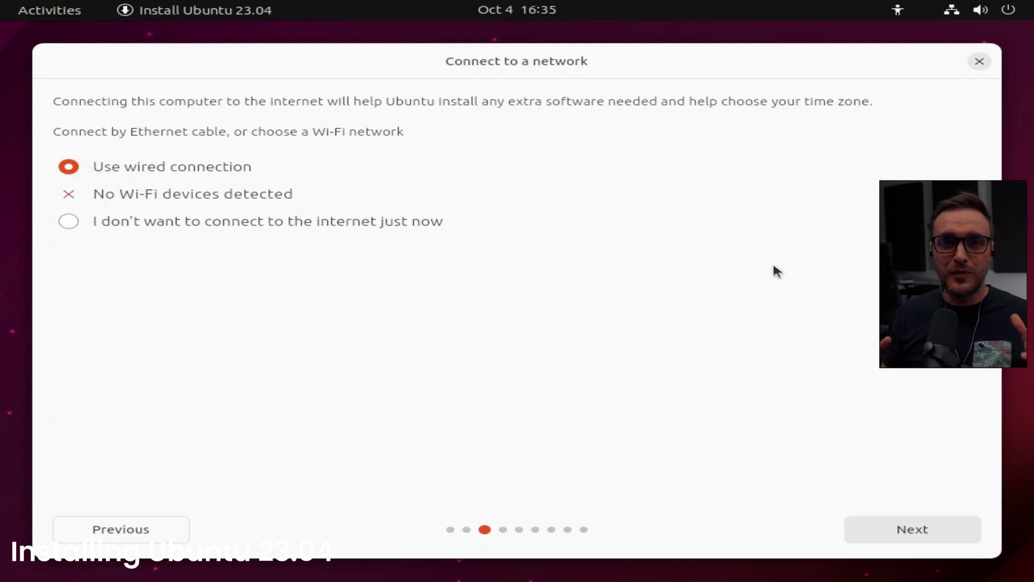
- Keep the wired connection and select Minimal installation on the apps step
left_click(933, 531)
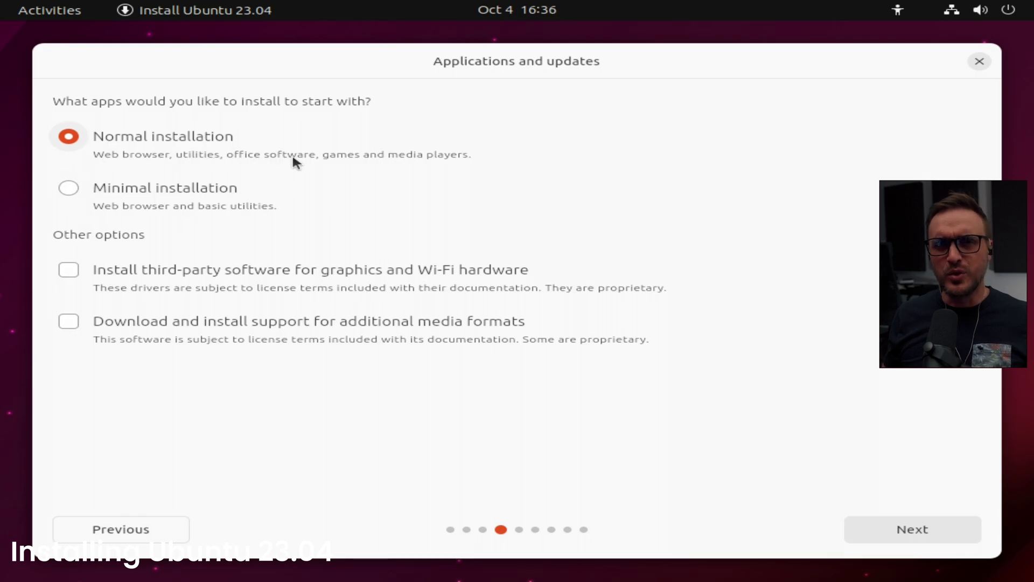
left_click(72, 191)
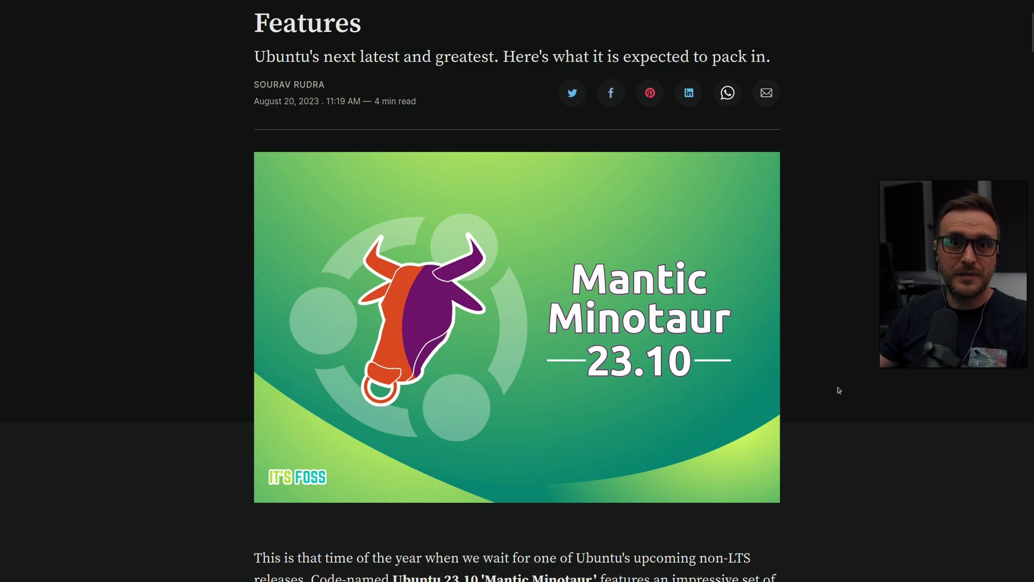
- Scroll through the It's FOSS Ubuntu 23.10 article to its Linux Kernel 6.5 and GNOME 45 sections
scroll(839, 387, "down", 10)
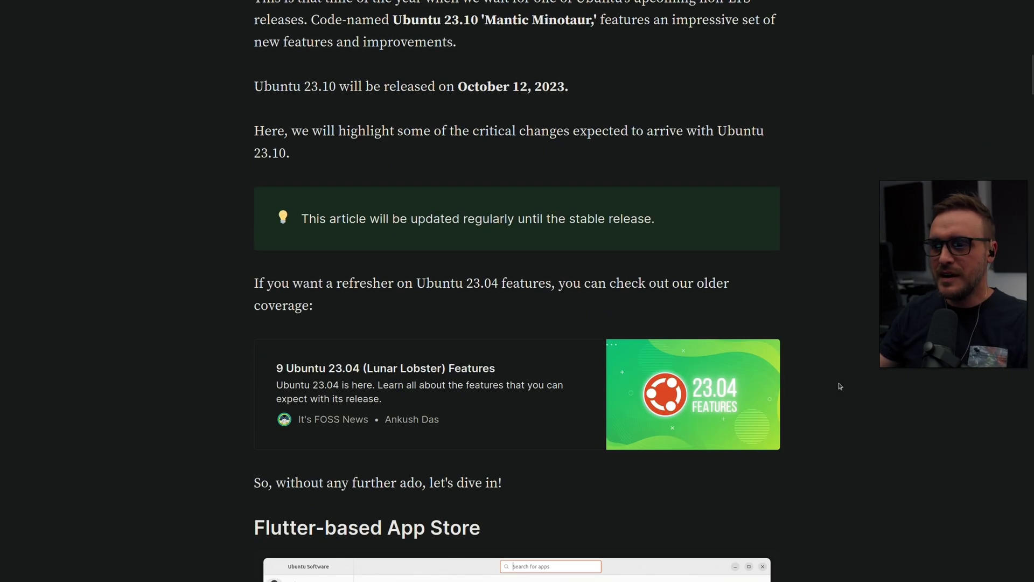
scroll(840, 387, "up", 5)
scroll(838, 387, "down", 7)
scroll(838, 387, "down", 15)
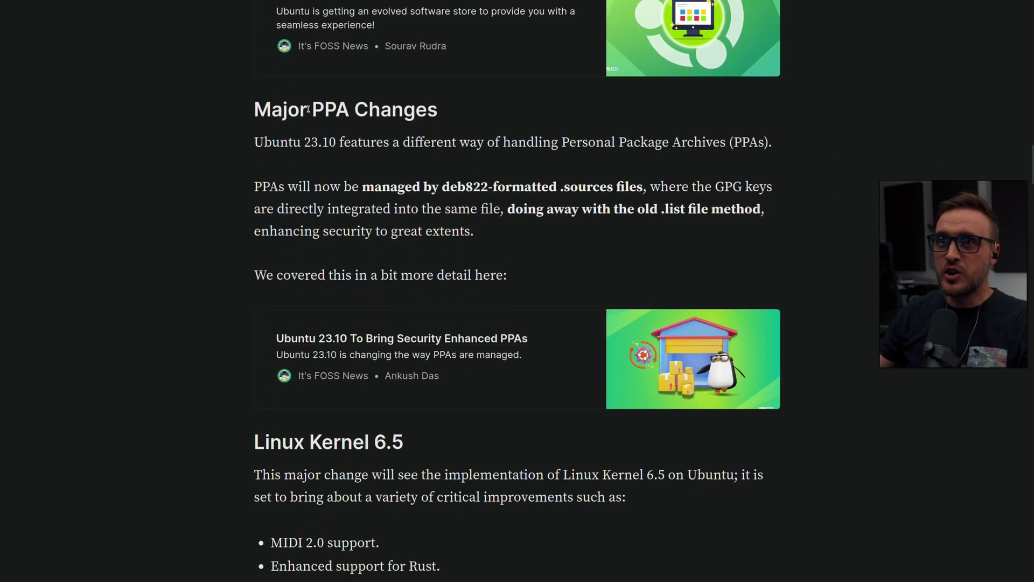
scroll(481, 264, "down", 5)
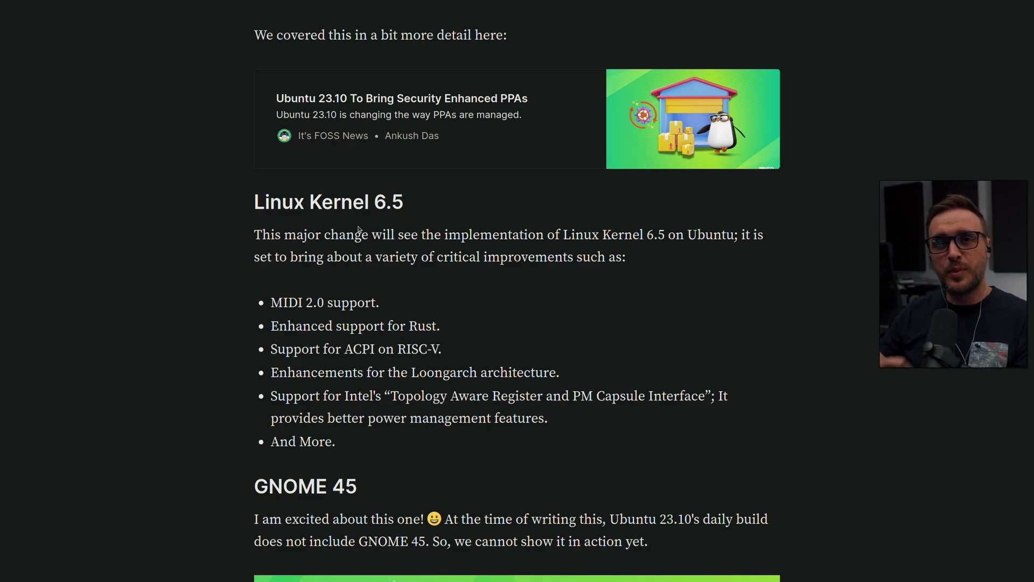
scroll(408, 300, "down", 4)
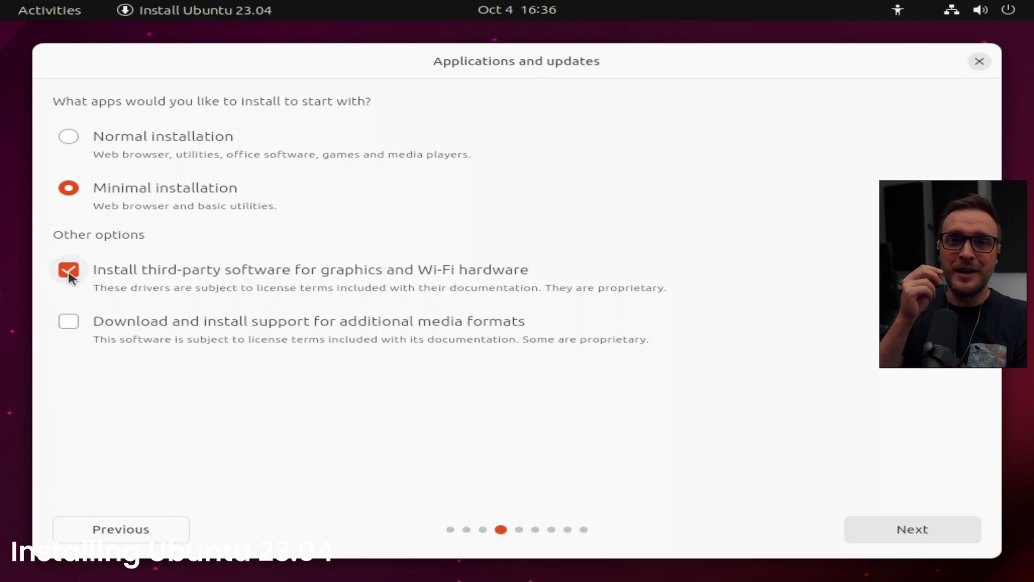
- Enable additional media formats, then choose Erase disk and install Ubuntu with no LVM or encryption
left_click(76, 324)
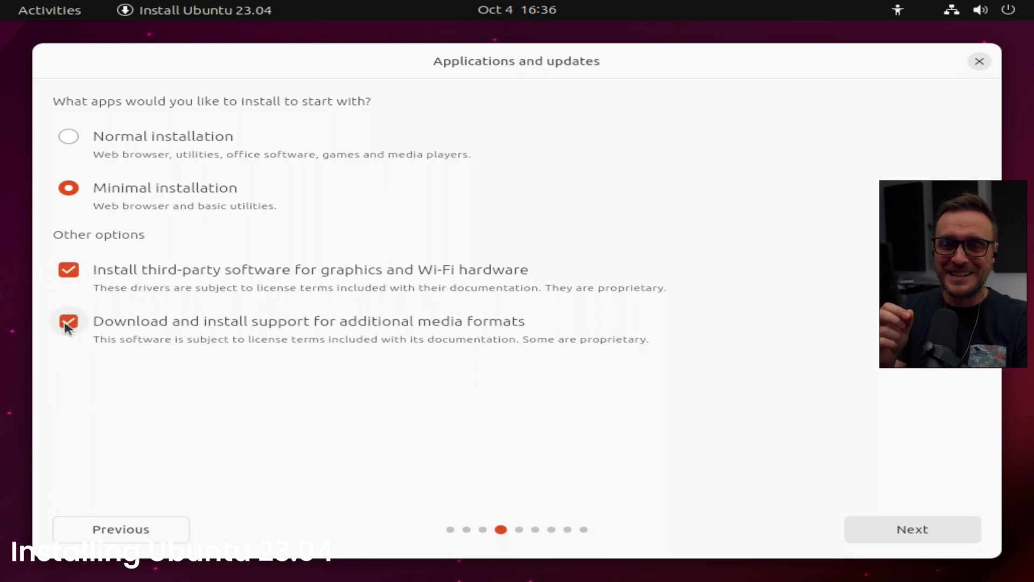
left_click(914, 530)
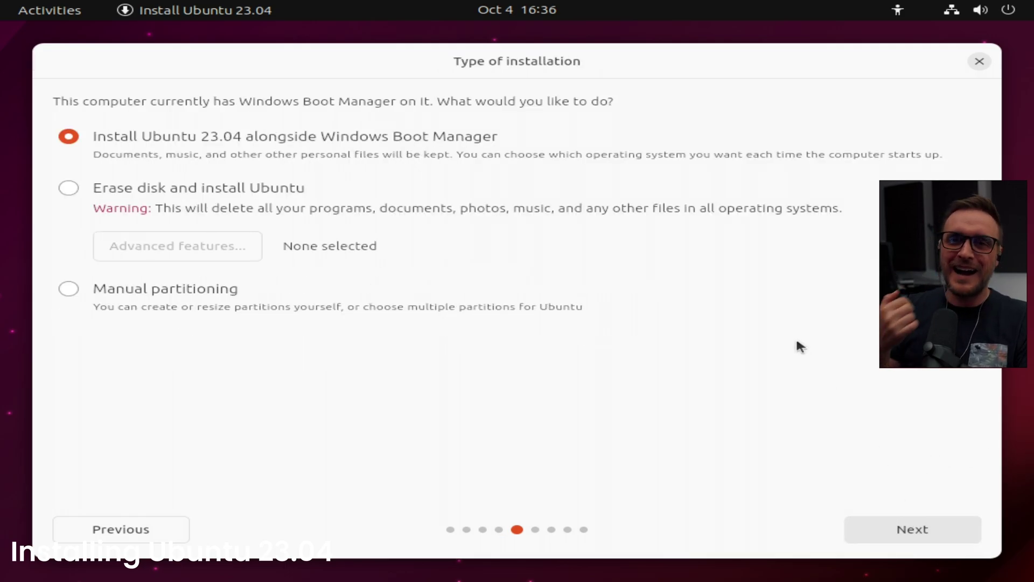
left_click(214, 193)
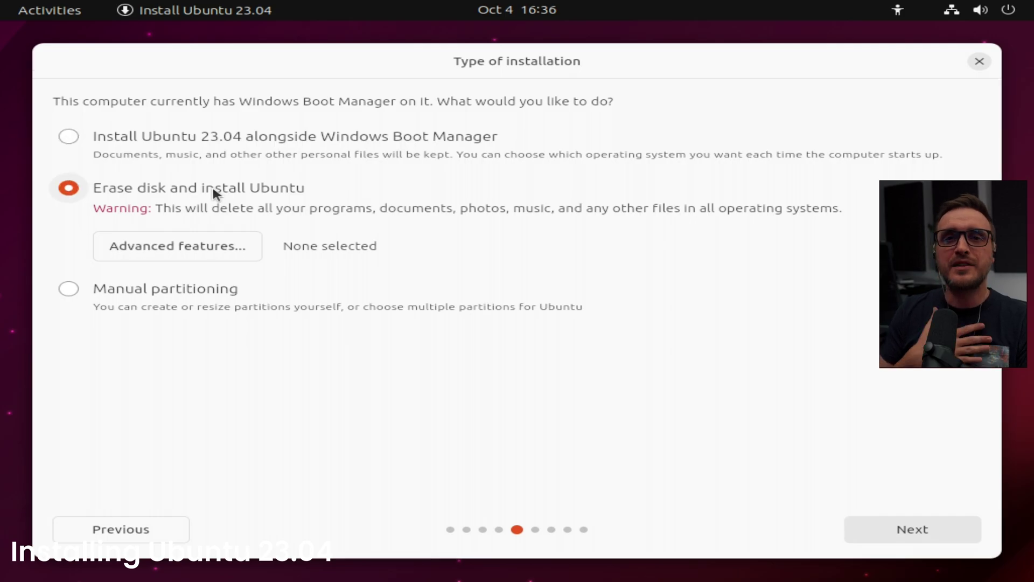
left_click(219, 245)
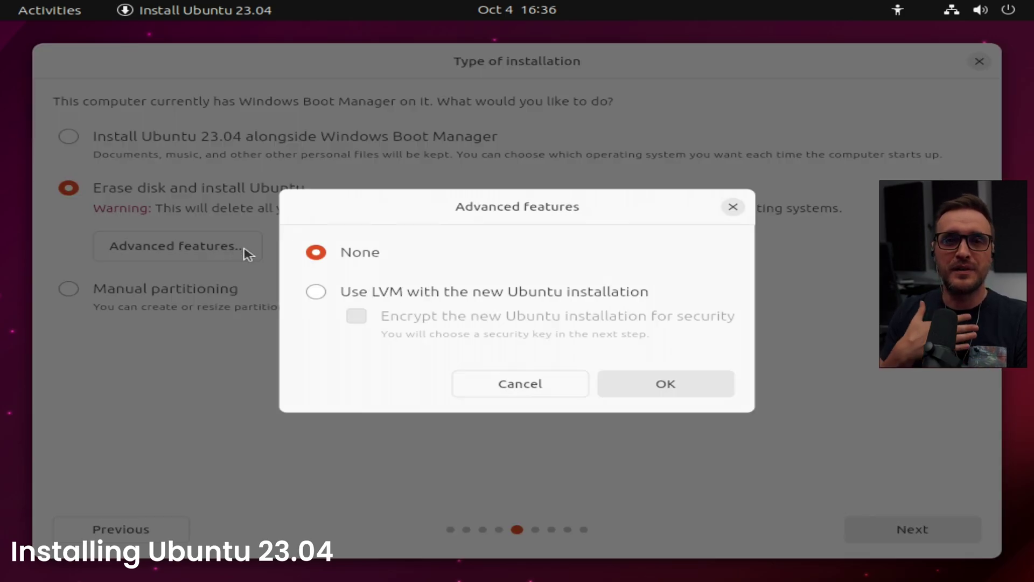
left_click(667, 386)
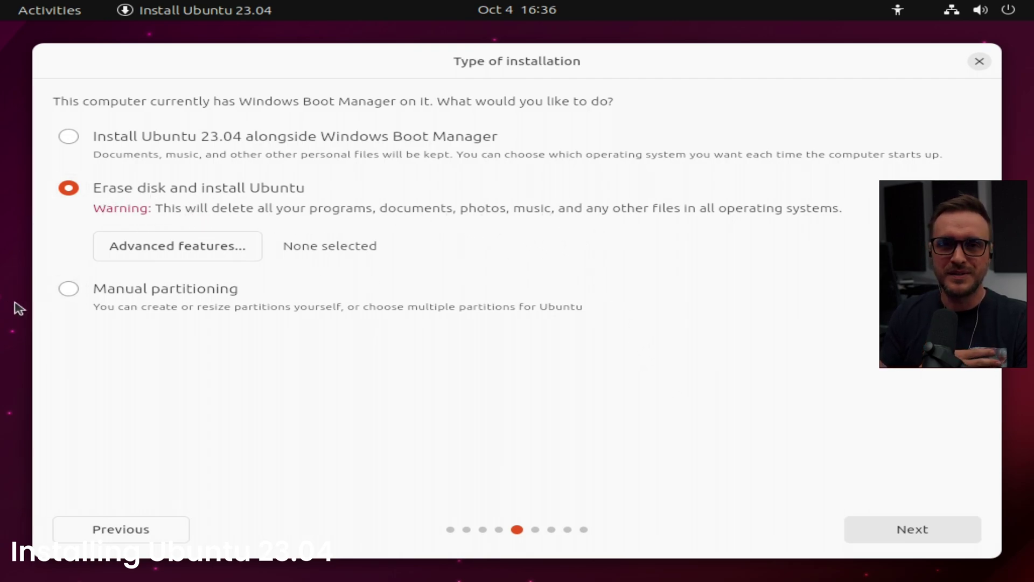
left_click(908, 539)
- Select the 932 GB nvme1n1 drive as the install target and start the installation
left_click(333, 96)
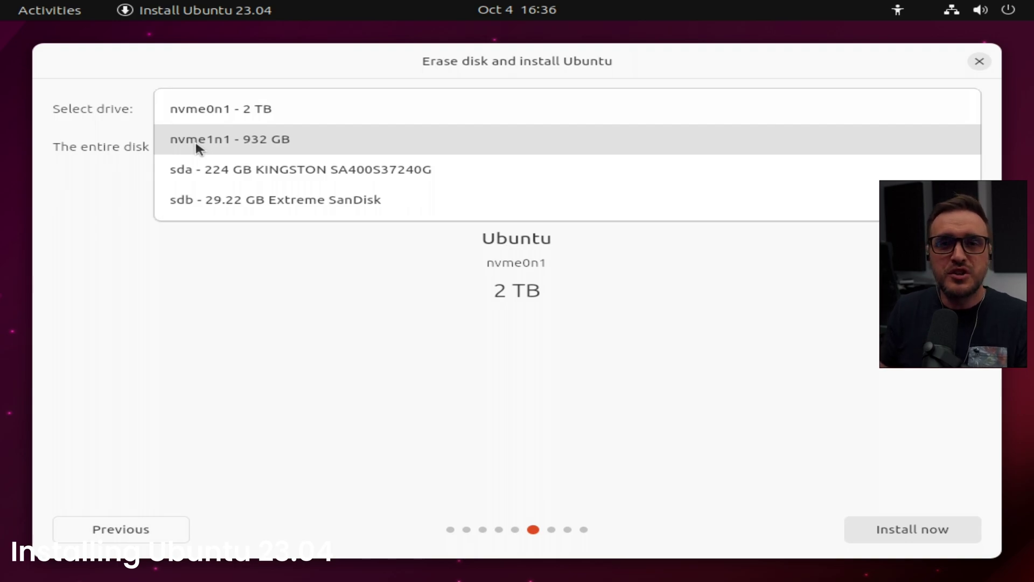
left_click(196, 142)
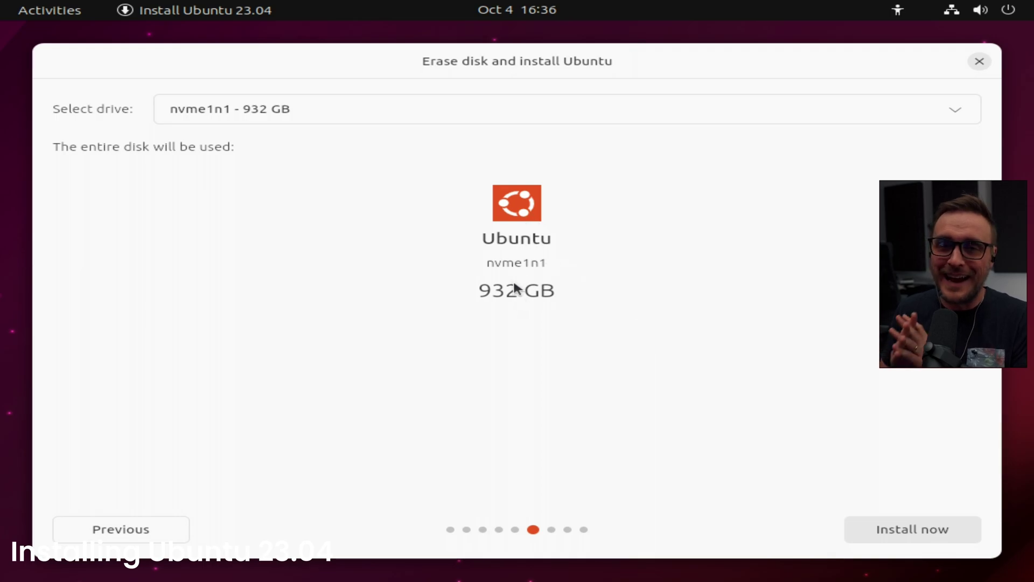
left_click(199, 109)
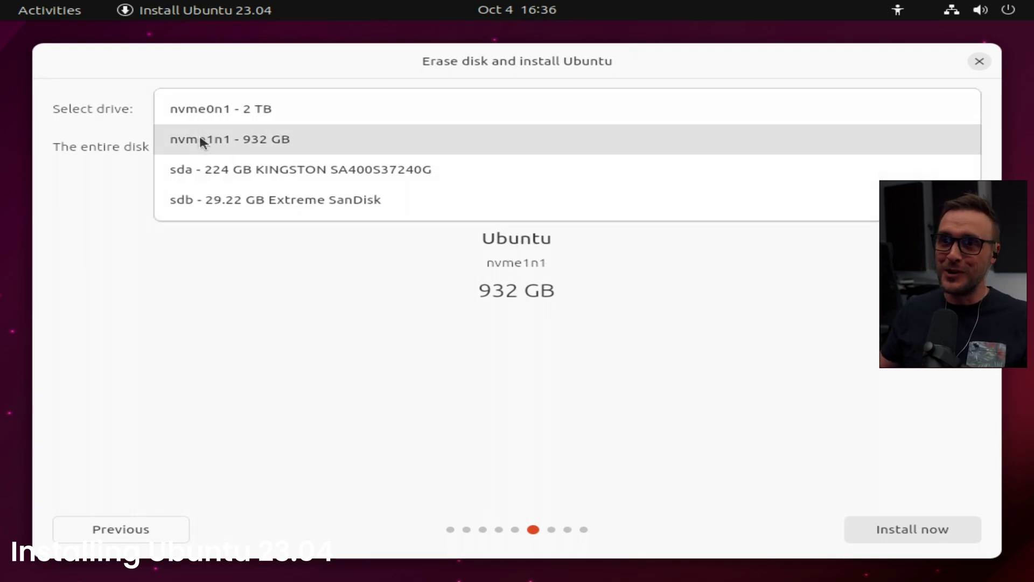
left_click(201, 142)
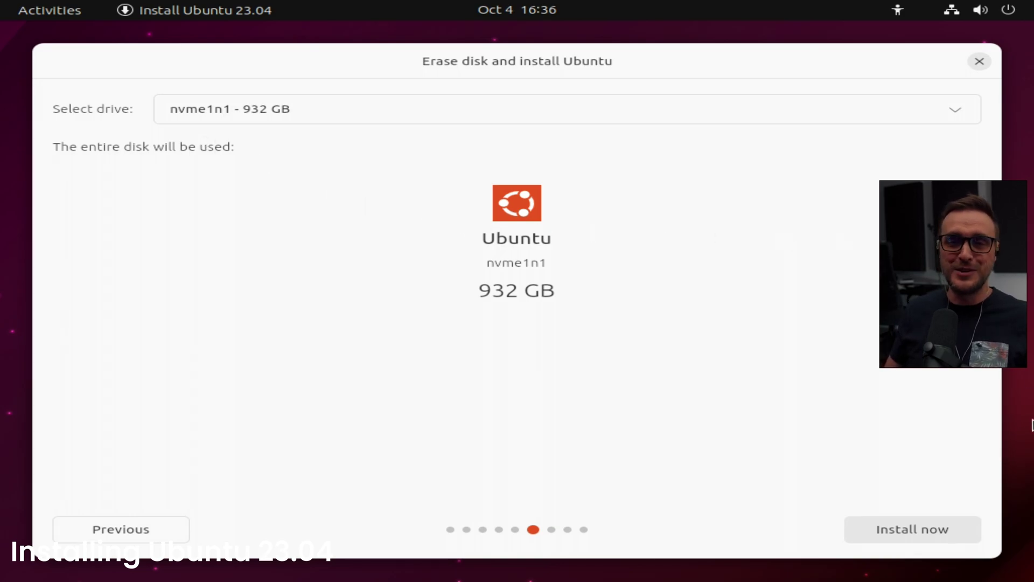
left_click(913, 527)
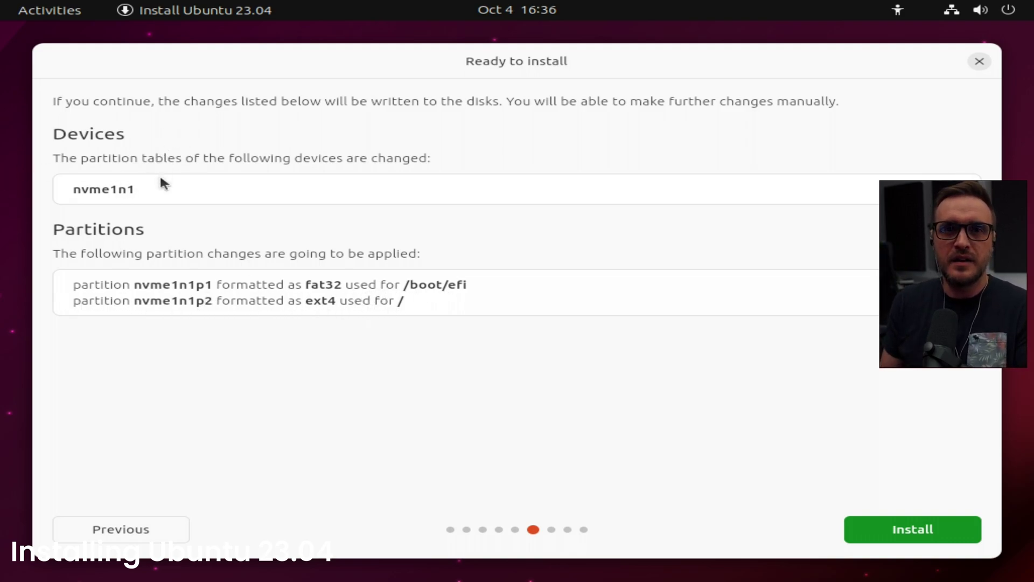
- Confirm the partition changes, keep the Toronto timezone, and enter the user's name
left_click(894, 533)
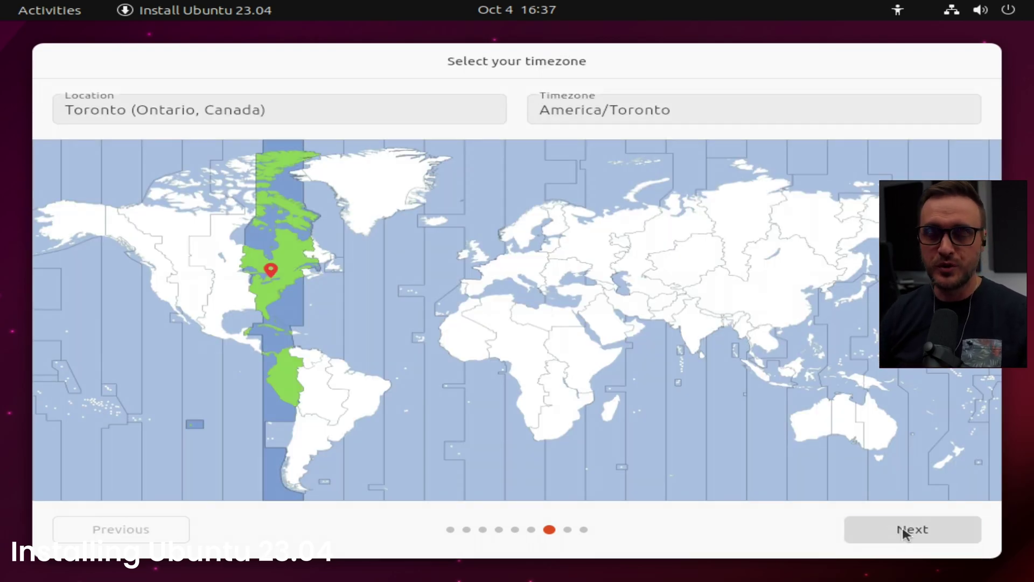
left_click(905, 532)
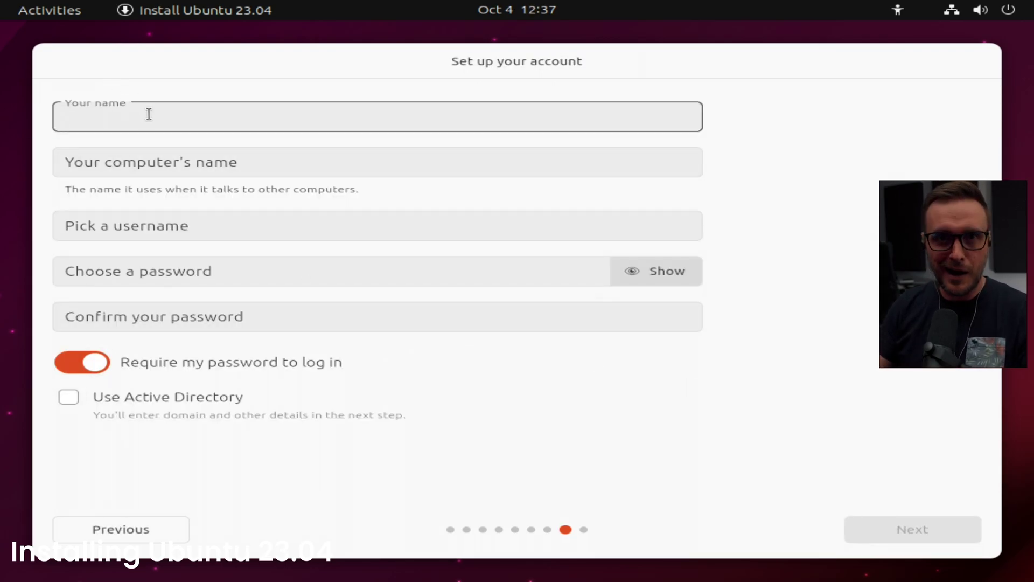
type("A1RM4X")
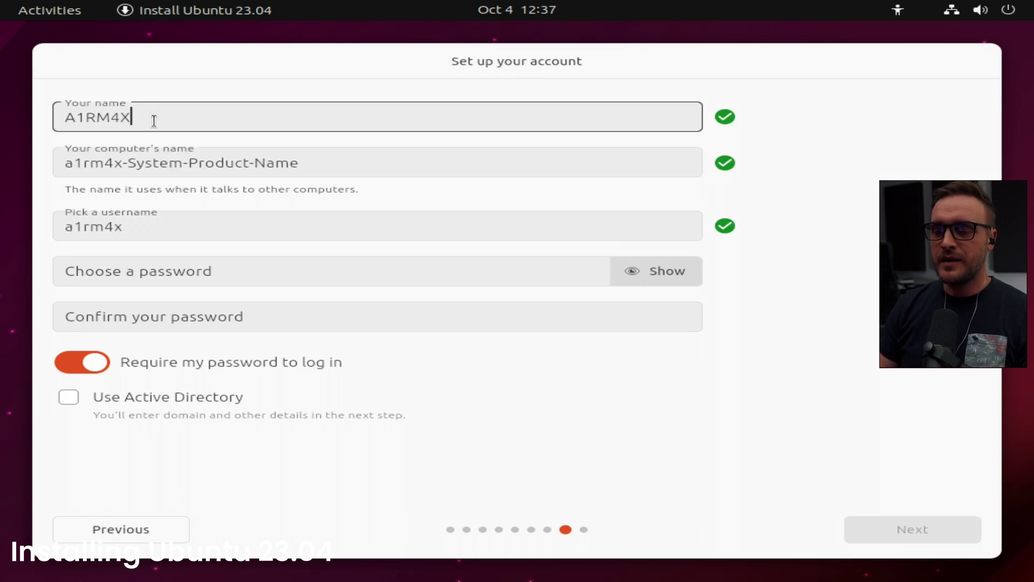
- Replace the default computer name with Ubuntu-BTW
triple_click(133, 164)
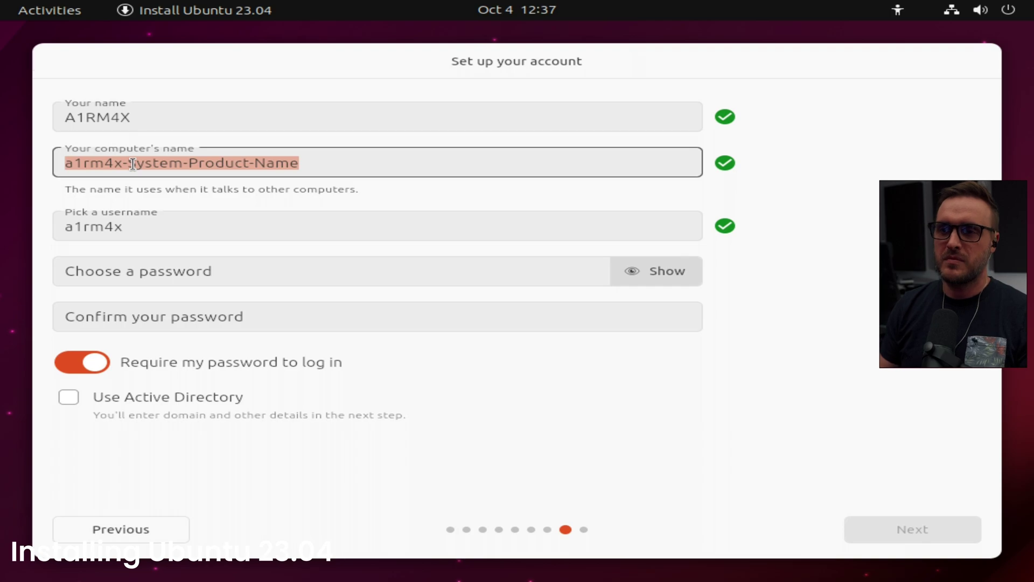
left_click(135, 162)
left_click_drag(400, 168, 64, 157)
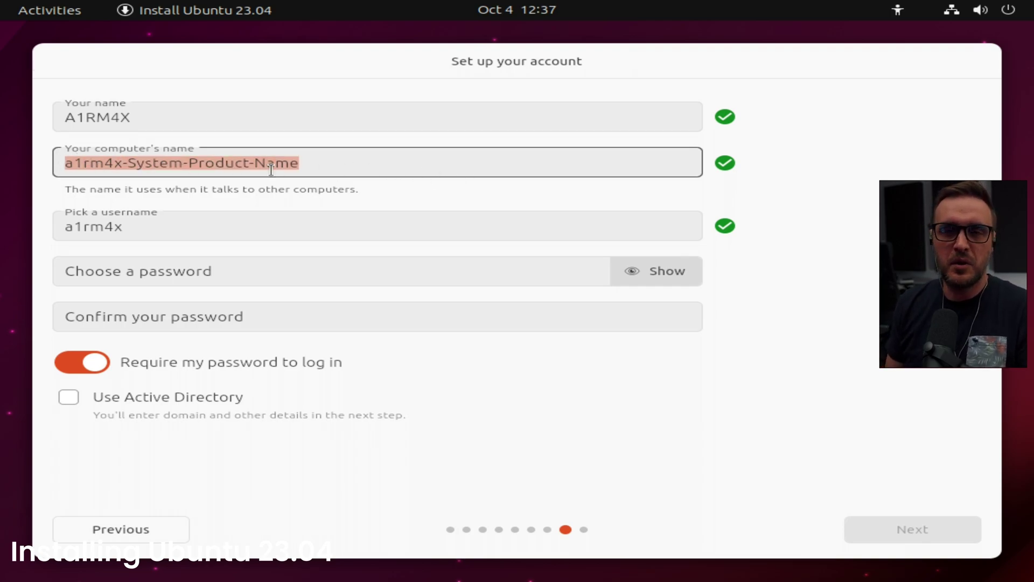
type("Ub")
type("ubt")
key("BackSpace")
key("BackSpace")
type("m")
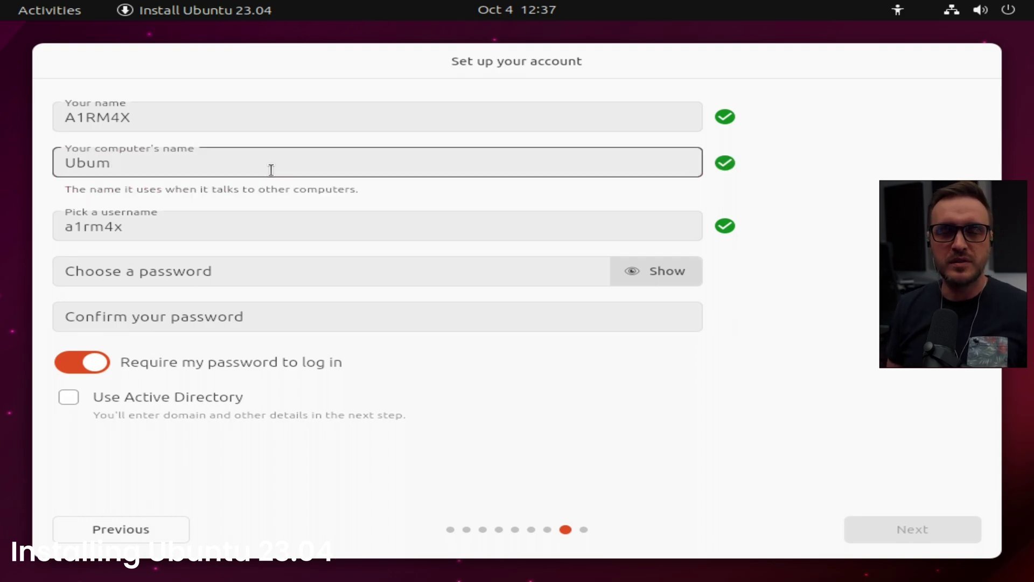
key("BackSpace")
type("ntu-")
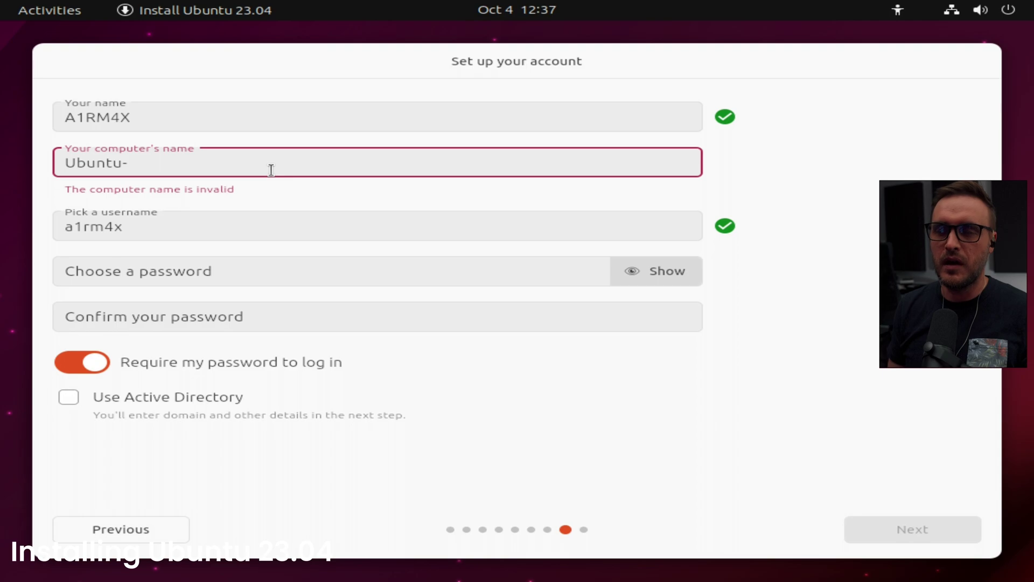
type("BTW")
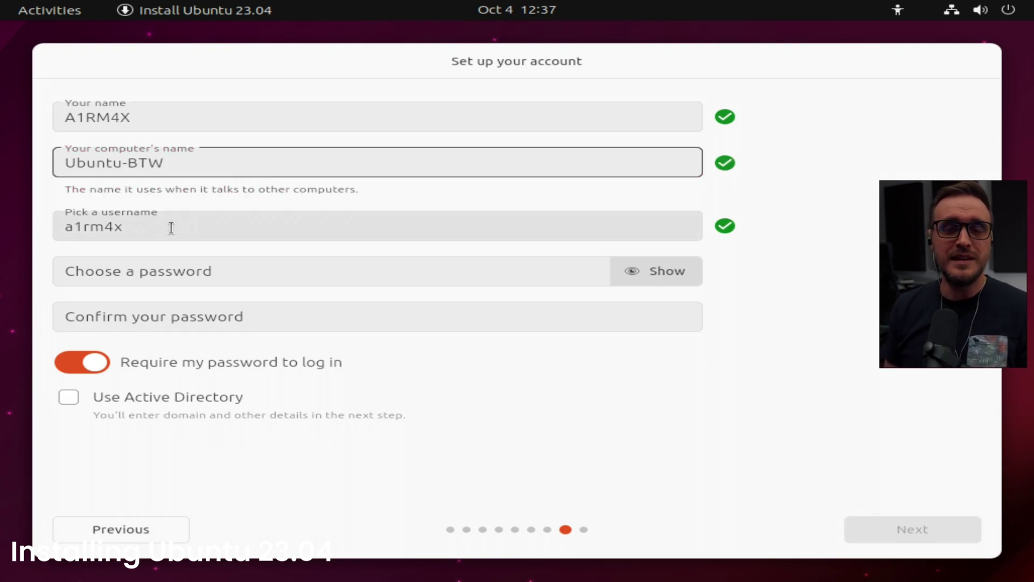
- Enter the account password and confirm it
left_click(534, 279)
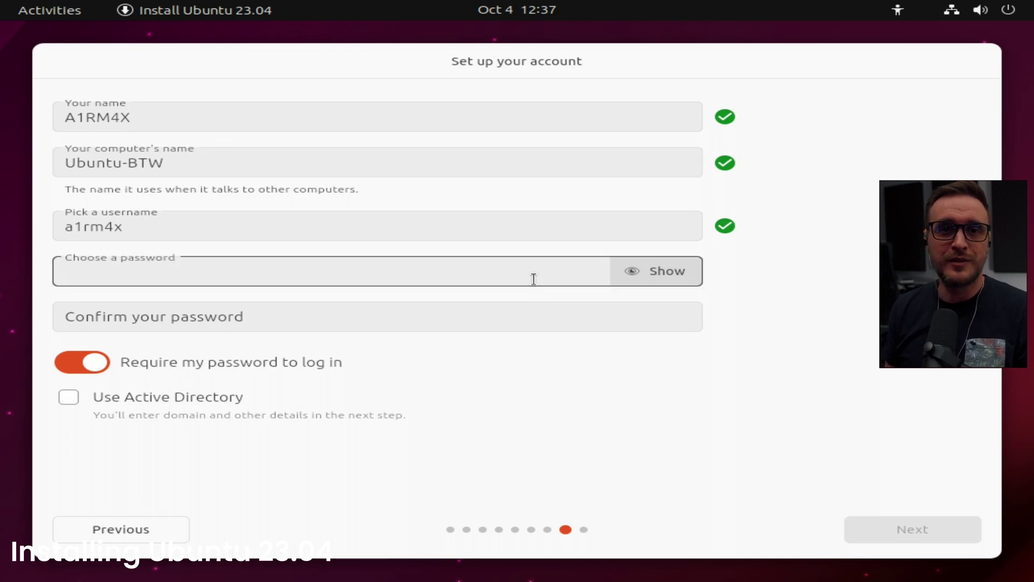
type("*********")
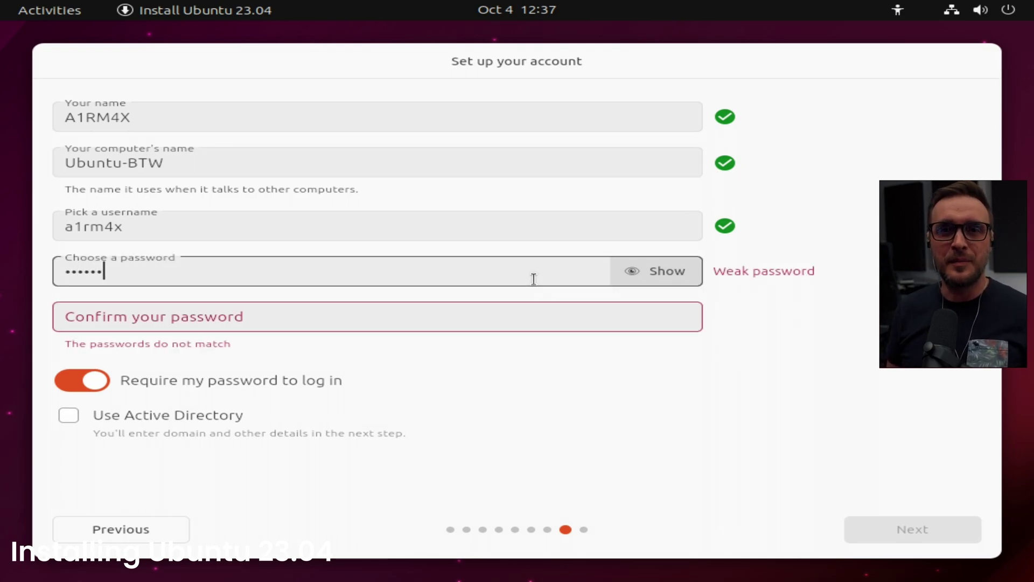
key("Tab")
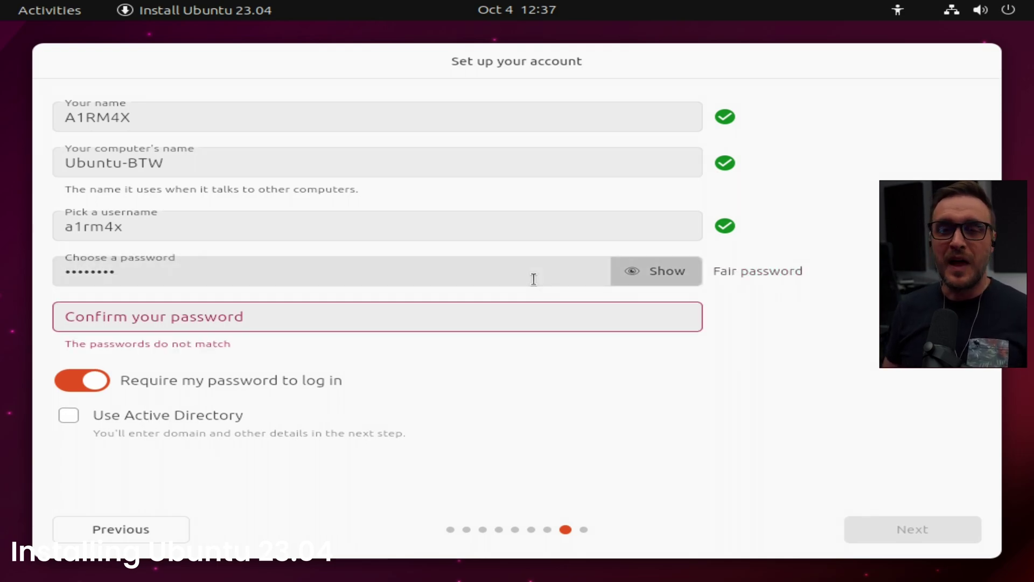
left_click(429, 316)
type("*********")
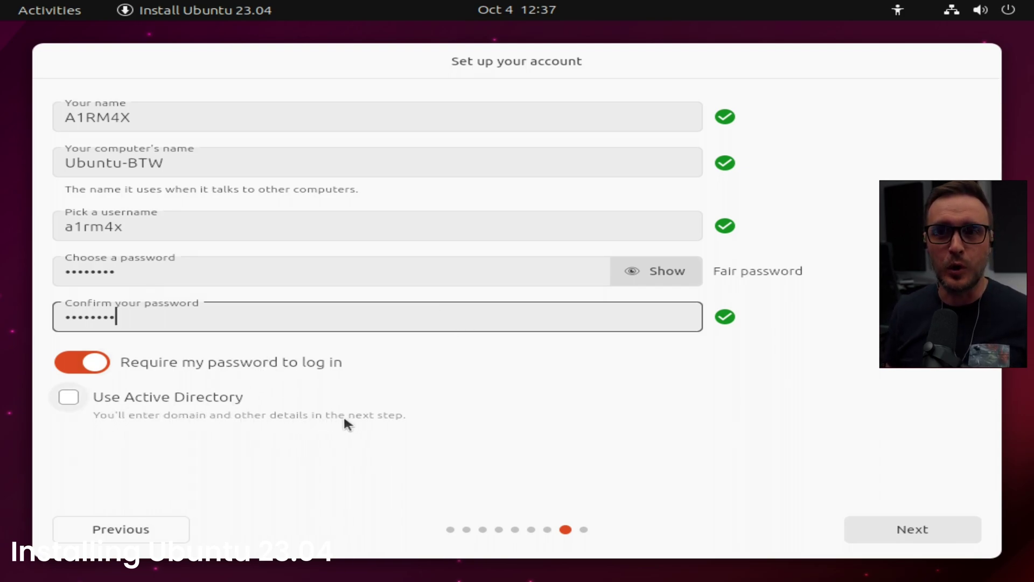
- Finish the account step, pick the Dark theme, and begin installing Ubuntu 23.04
left_click(913, 532)
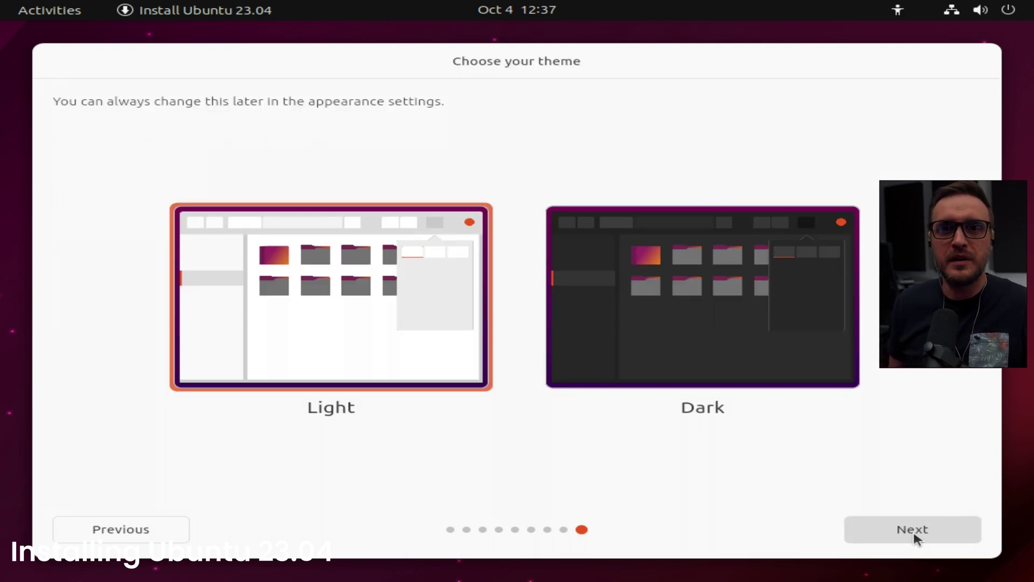
left_click(587, 299)
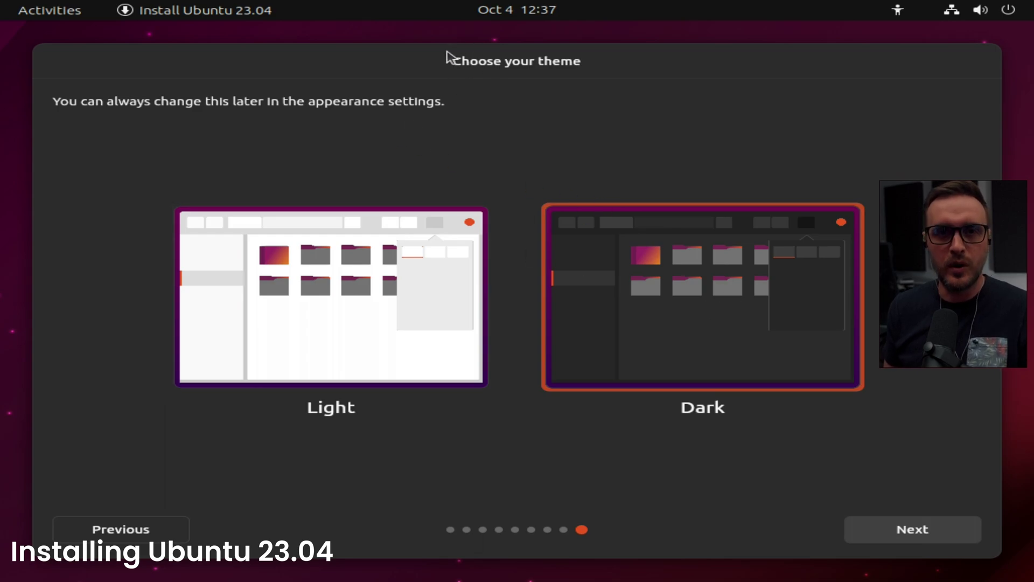
left_click(917, 537)
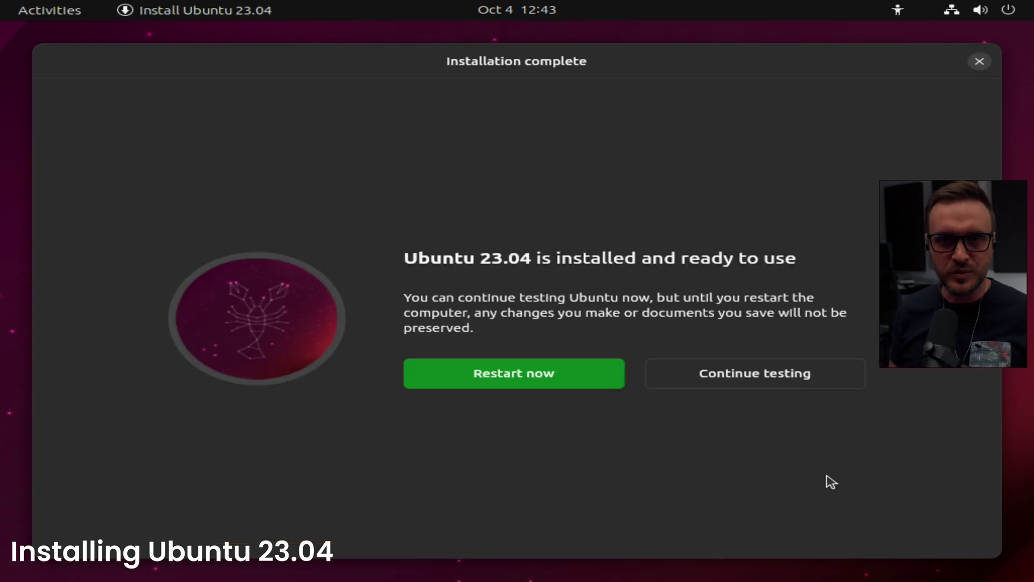
- Restart into the new system, log in, and open Display Settings from the desktop menu
left_click(442, 385)
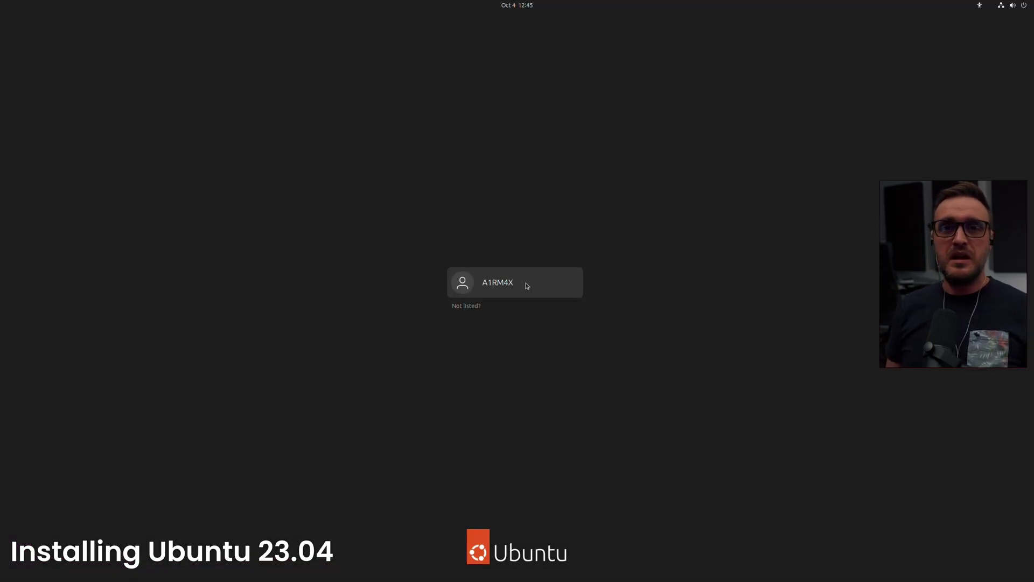
left_click(526, 284)
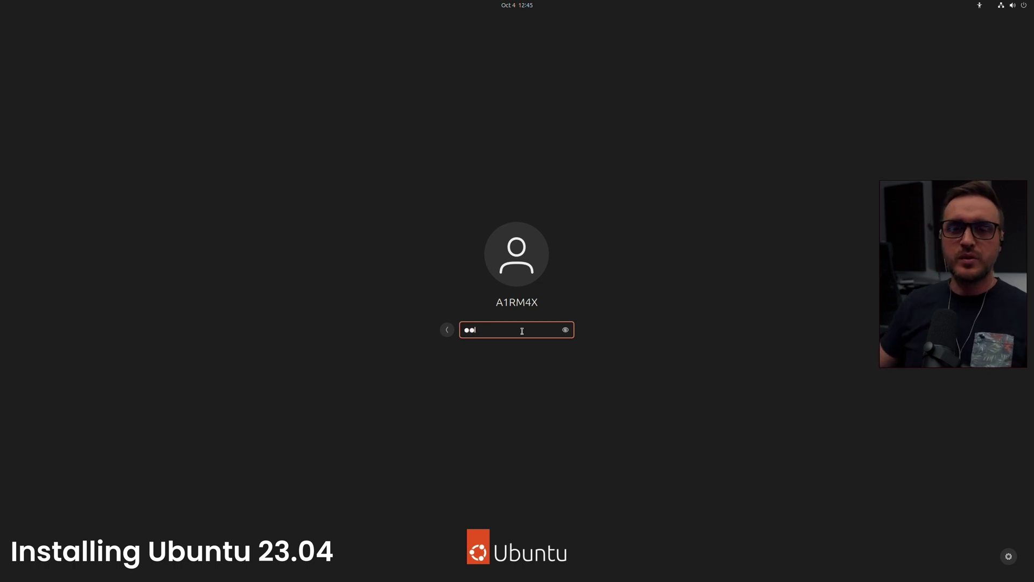
key("Return")
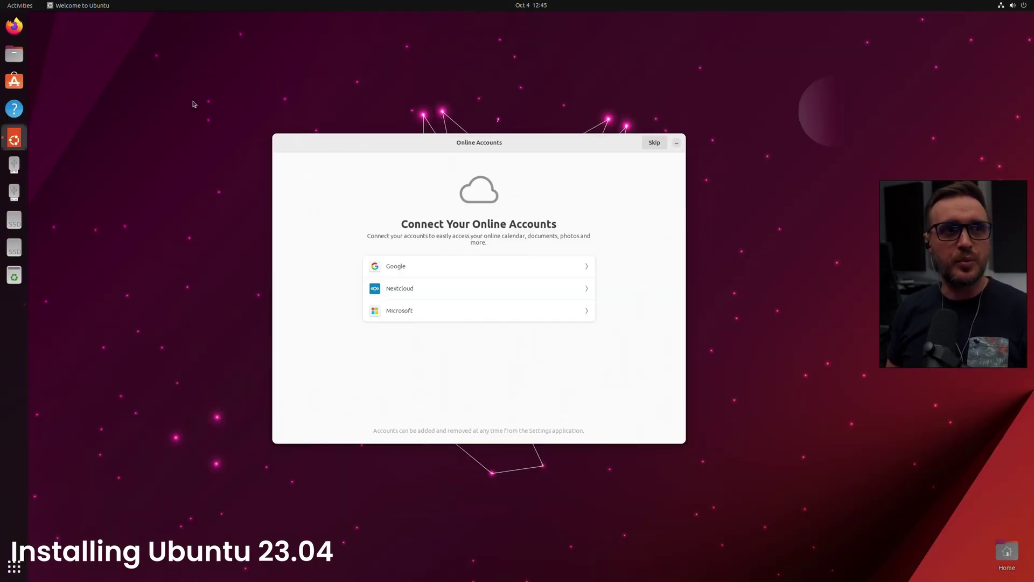
right_click(120, 142)
left_click(153, 280)
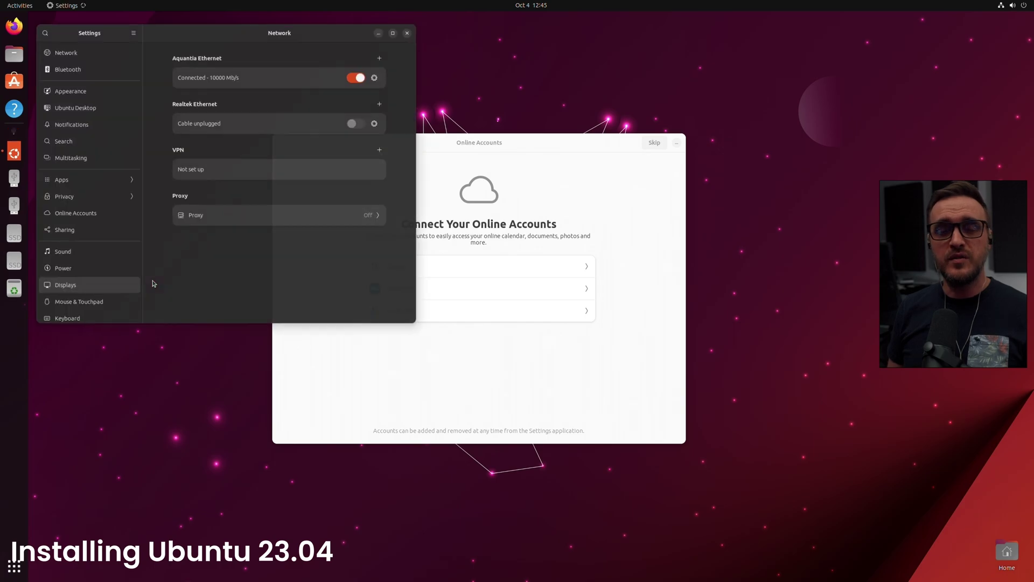
- Complete the welcome tour, skipping online accounts and declining to send system info
left_click(573, 147)
left_click(653, 142)
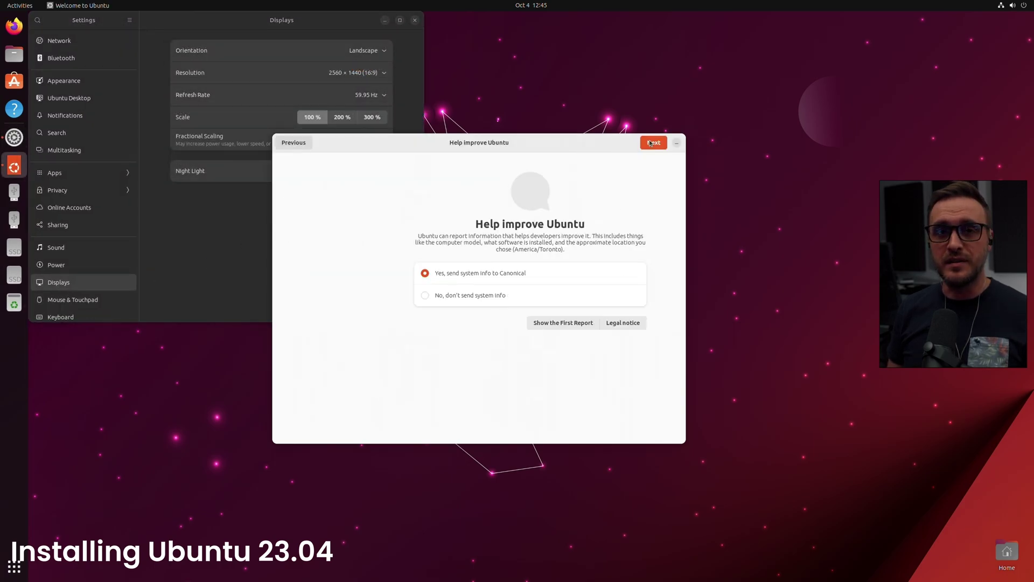
left_click(416, 298)
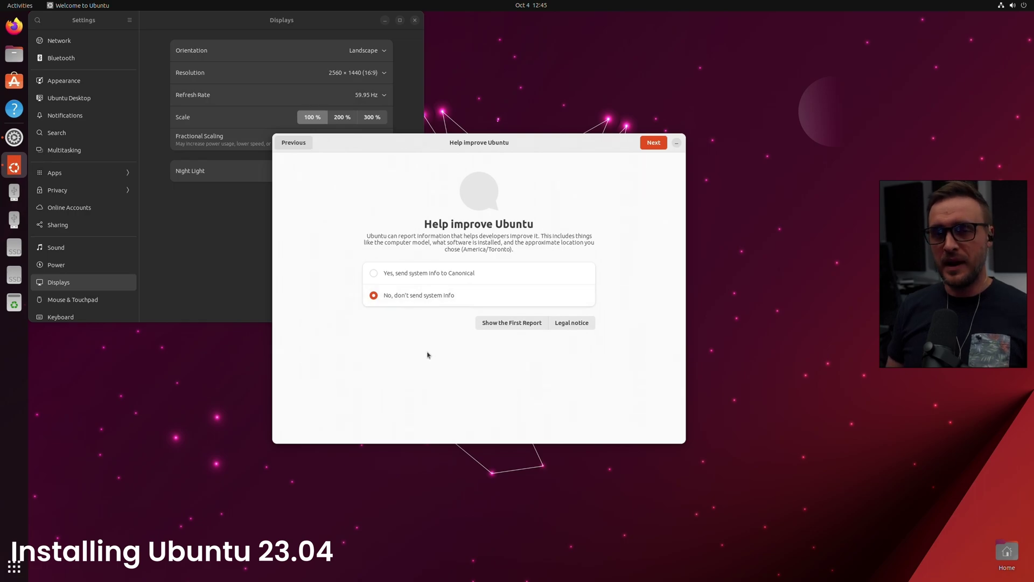
left_click(656, 143)
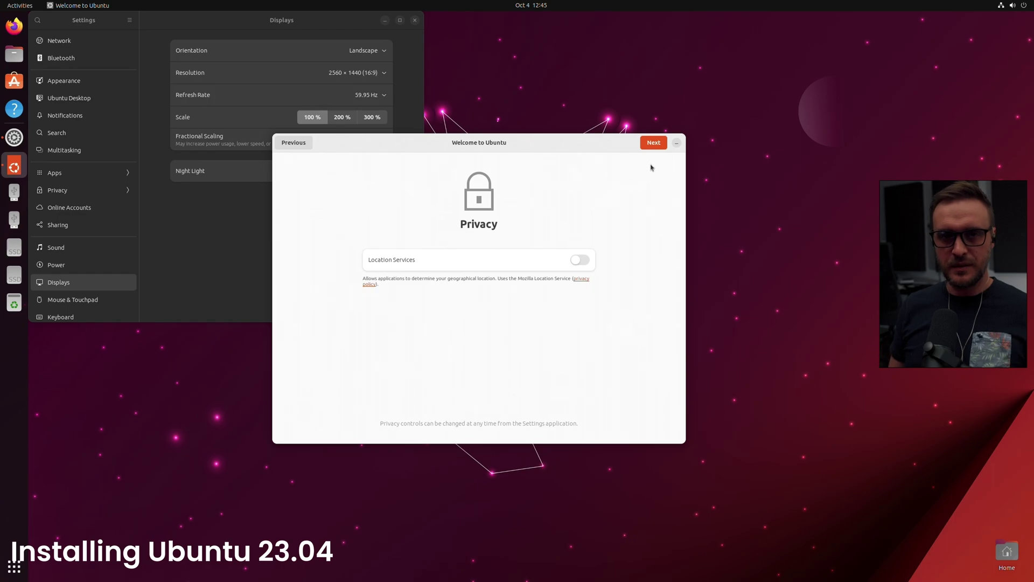
left_click(648, 146)
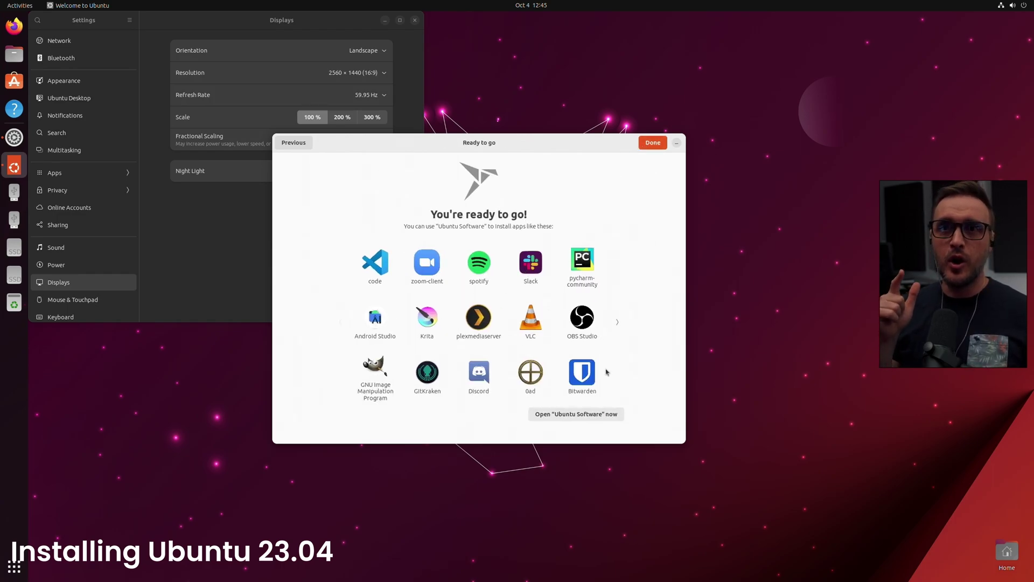
left_click(653, 142)
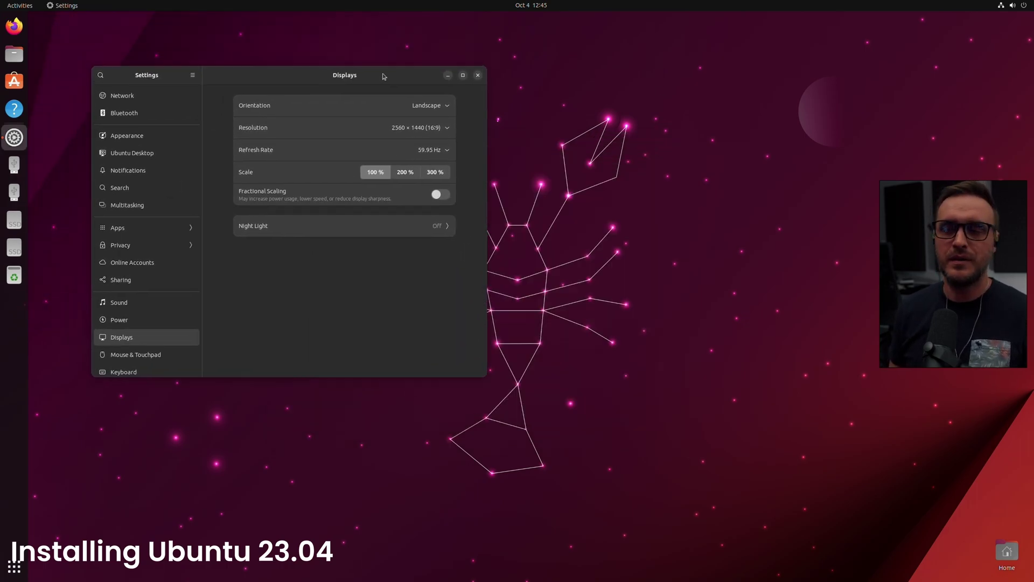
- Run nvidia-smi and highlight the NVIDIA-SMI version number to confirm the driver
type("nvi")
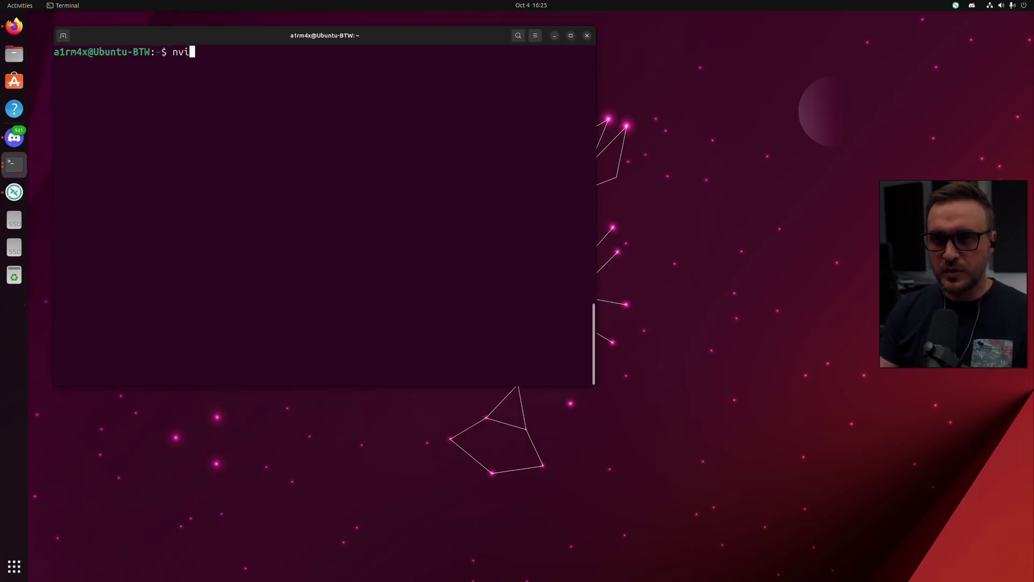
type("dia-smi")
key("Return")
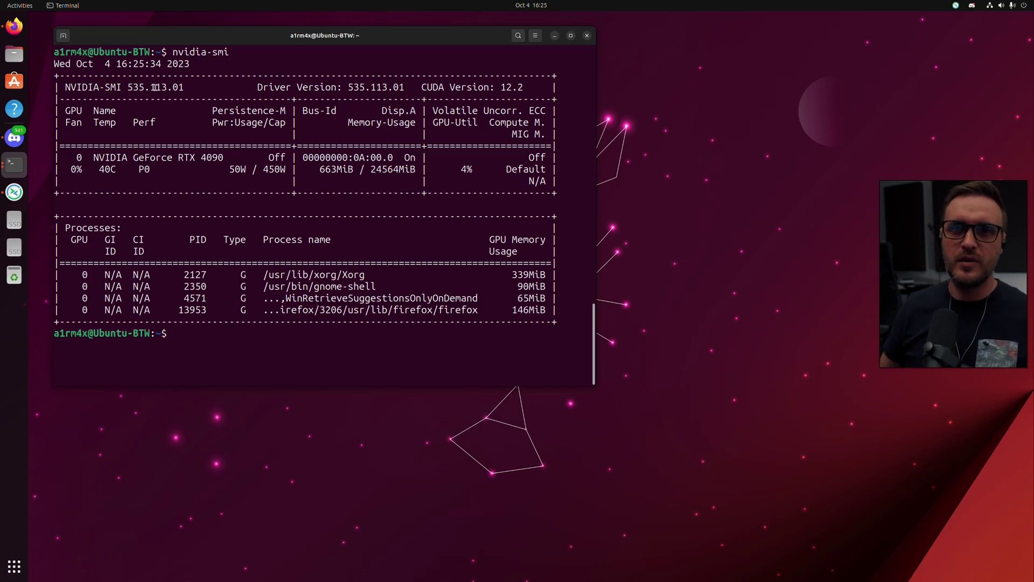
left_click_drag(128, 87, 181, 86)
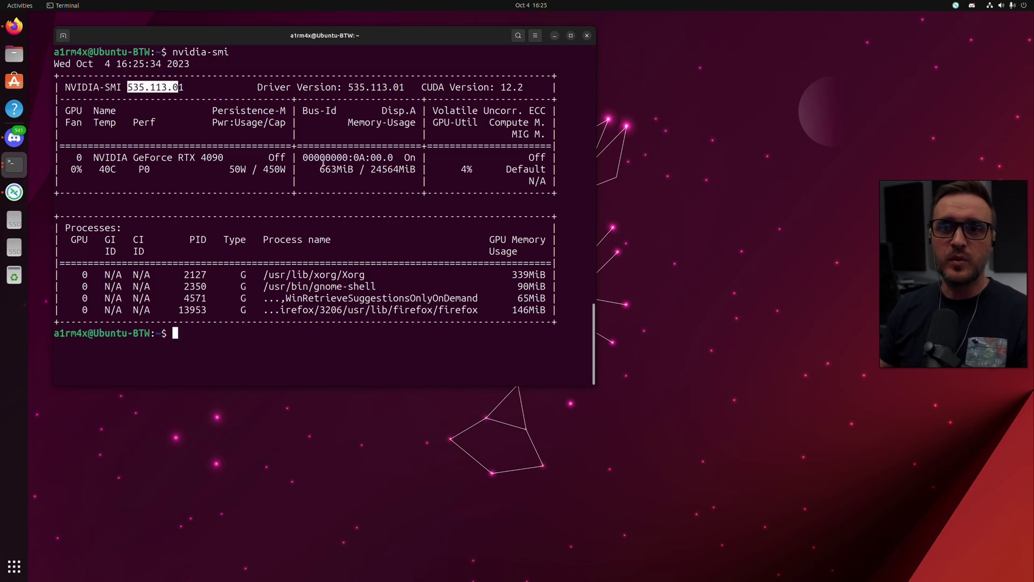
- Clear the terminal and run fastfetch to show the system summary
key("ctrl+l")
type("fastfetch")
key("Return")
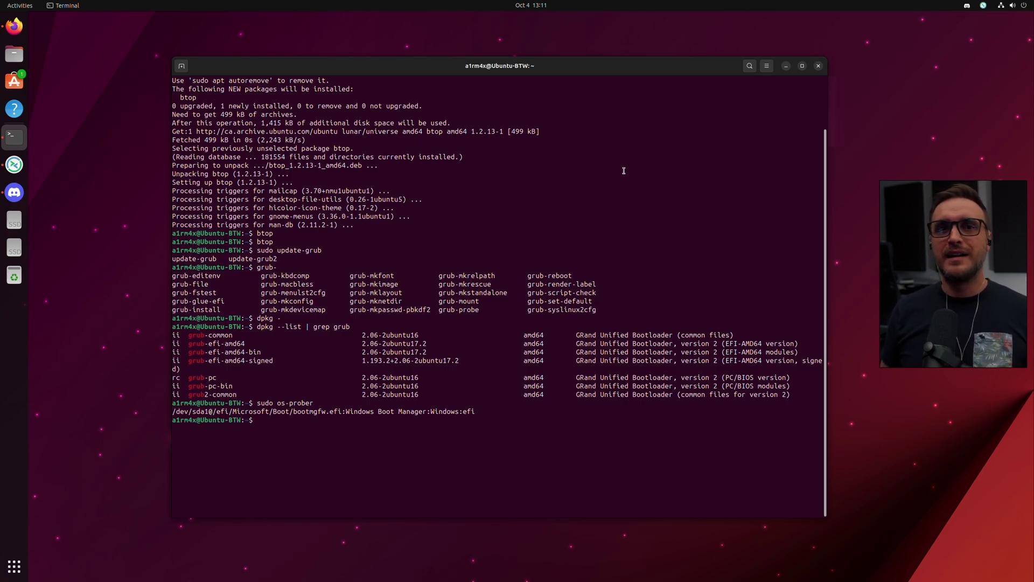
- Rebuild the GRUB menu with sudo update-grub, then show ls -la details for /dev/nvme0n1p1
type("sudo upd")
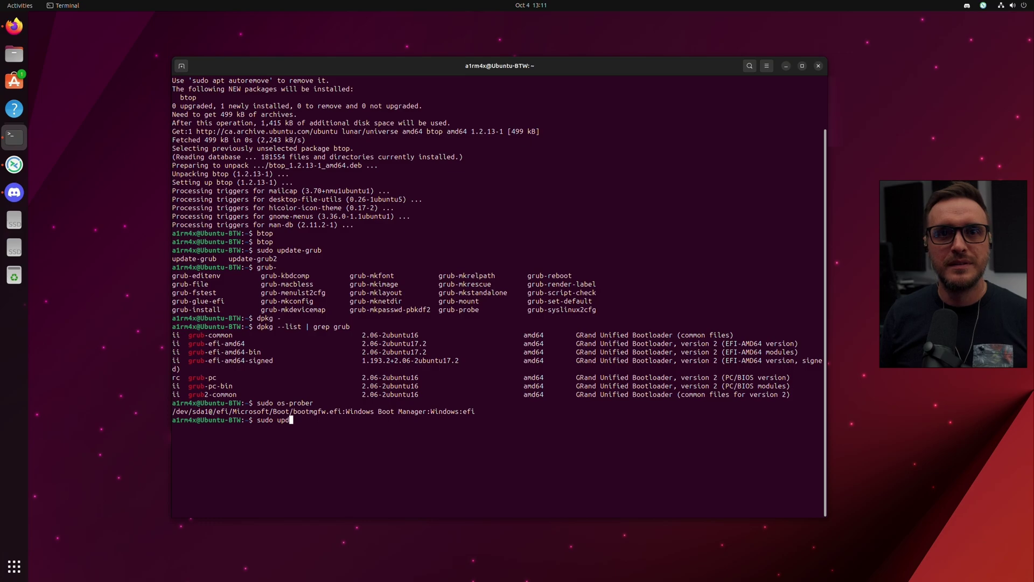
type("ate-grub")
key("Return")
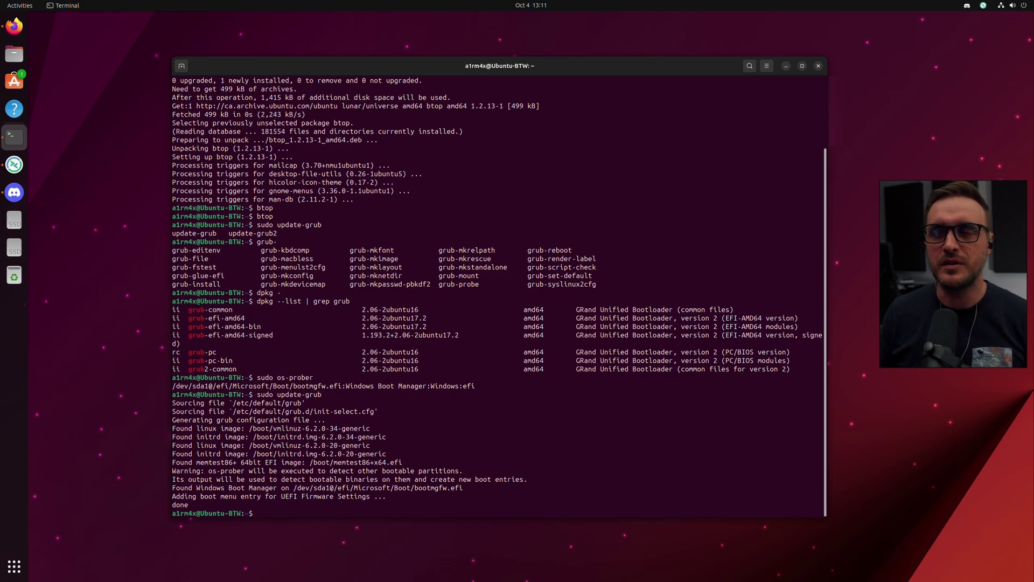
type("ls -la /")
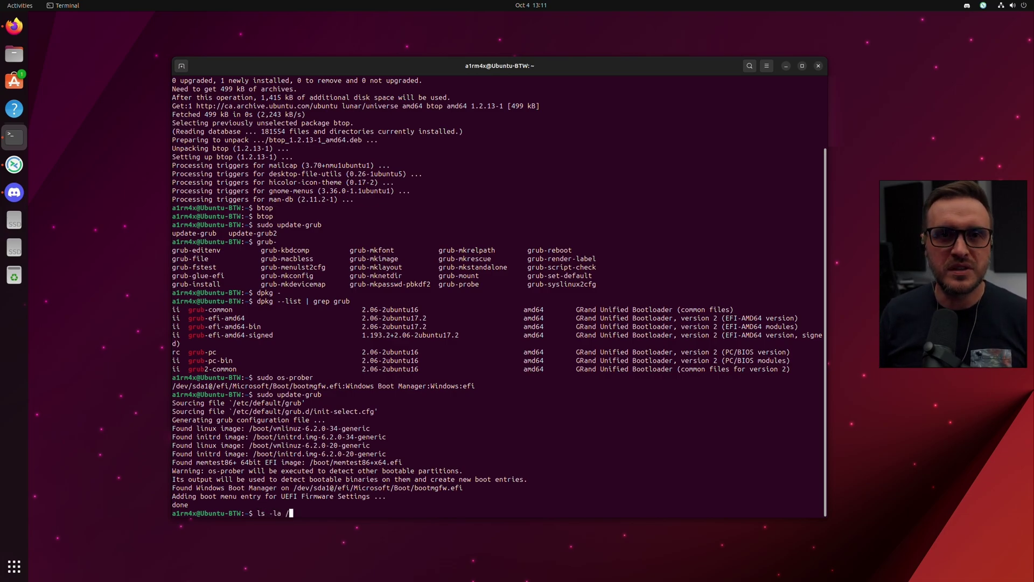
type("dev/n")
key("Tab")
key("Tab")
key("Tab")
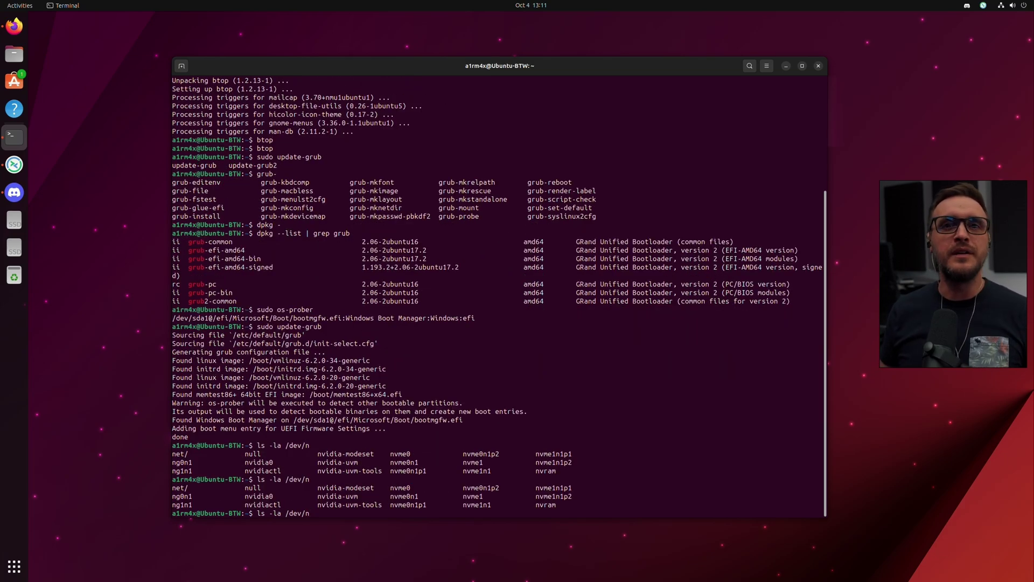
type("vme")
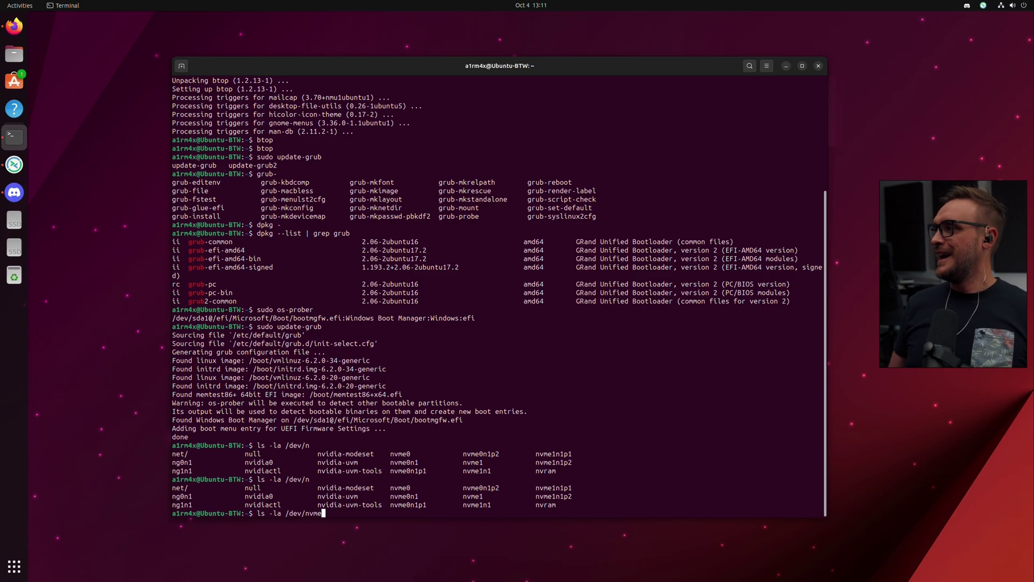
type("0")
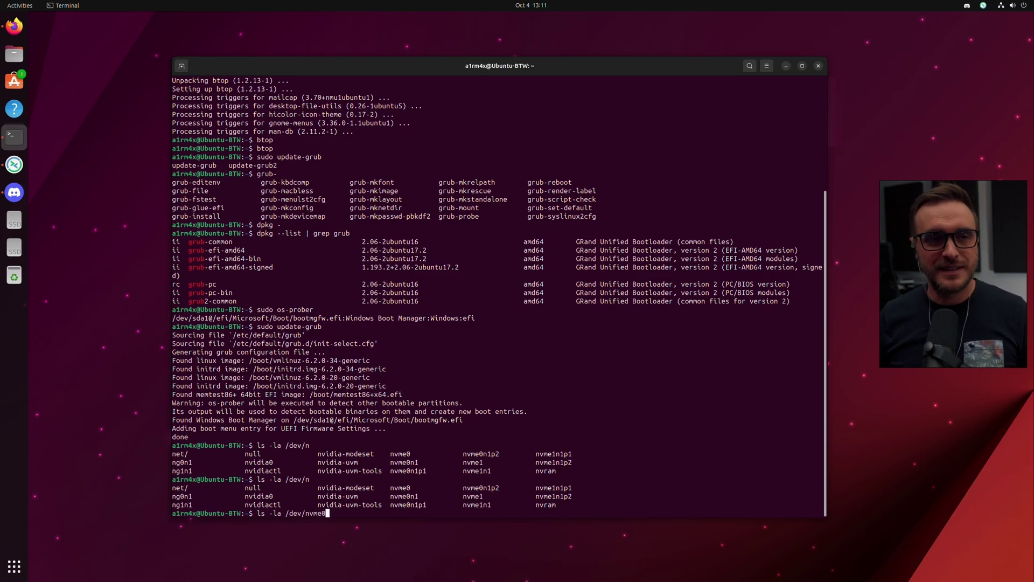
key("Tab")
key("Tab")
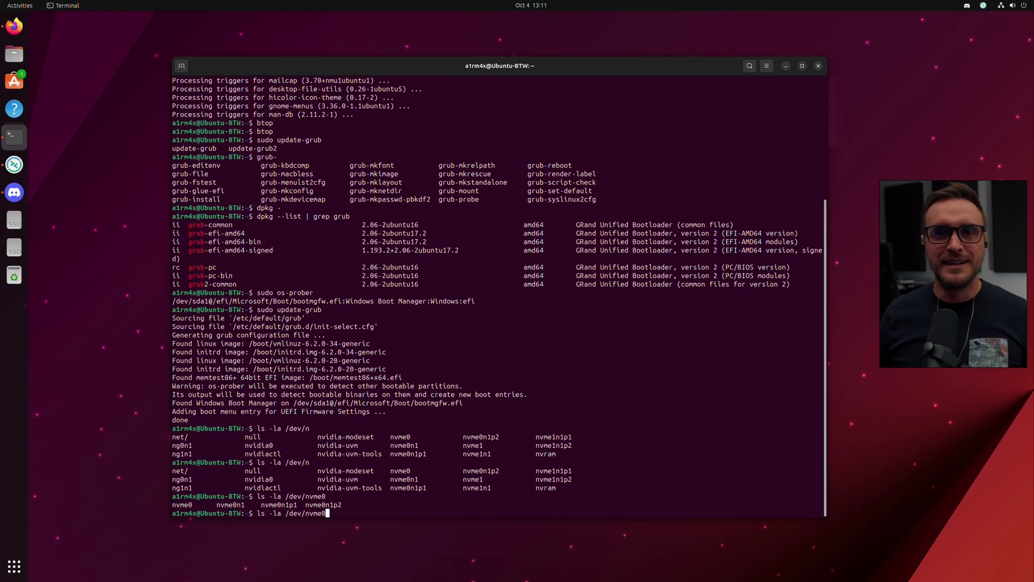
type("n1p")
key("Tab")
key("Tab")
type("1")
key("Return")
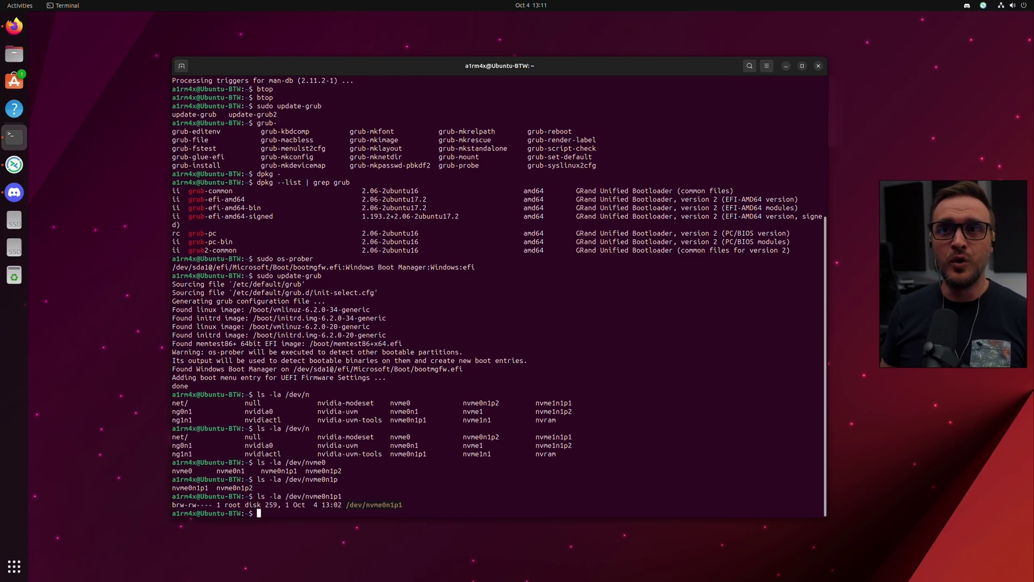
- Run the pasted parted -l | grep ESP command, then rerun it prefixed with sudo
type("parted -l | grep -iE \"^Disk /|esp\" | grep -B1 esp")
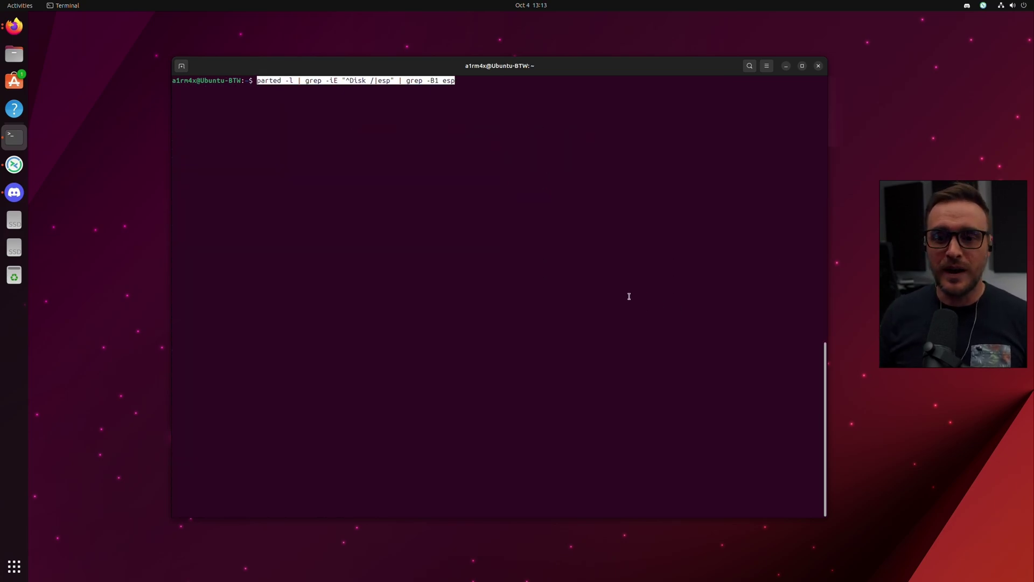
key("Return")
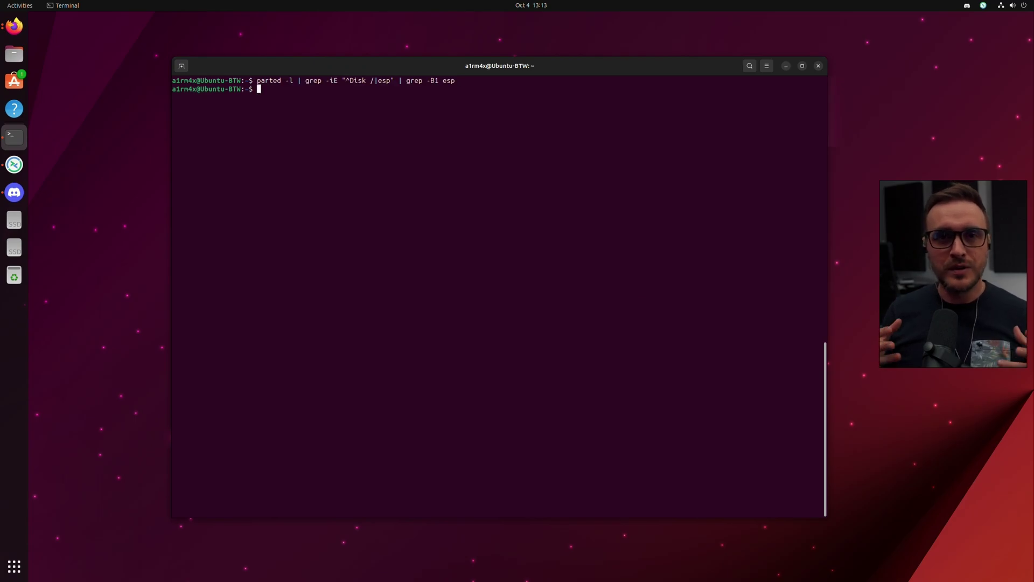
key("Up")
key("Home")
type("sudo")
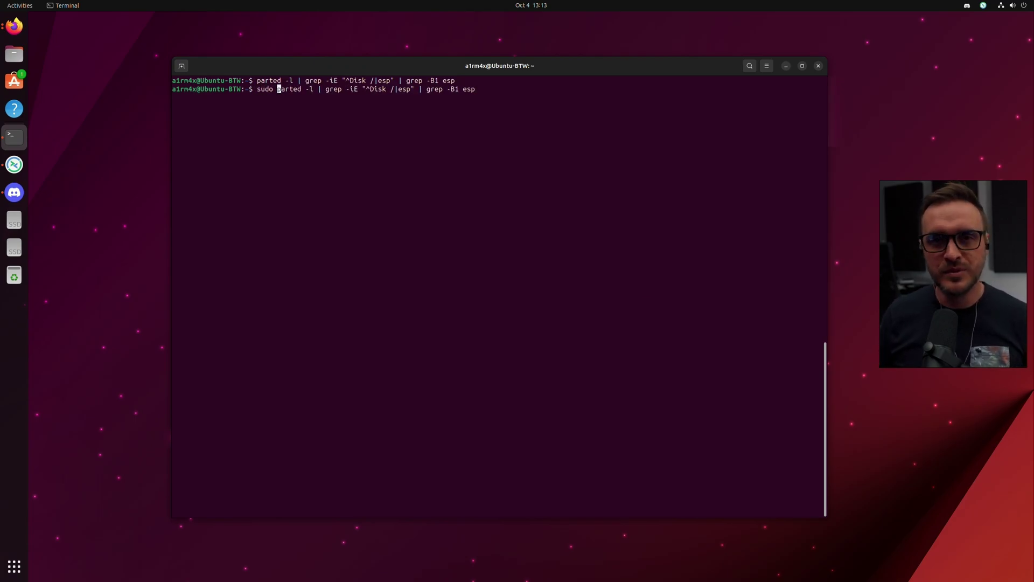
key("Return")
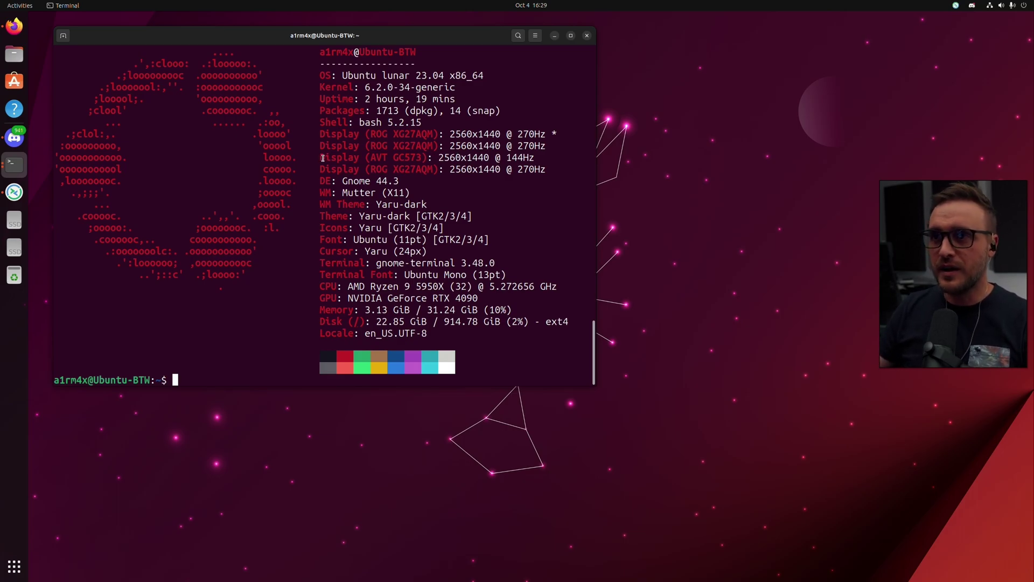
- Highlight the 'Display (AVT GC573): 2560x1440 @ 144Hz' line in the terminal output
left_click_drag(319, 156, 455, 157)
left_click_drag(370, 157, 422, 157)
left_click_drag(540, 156, 589, 157)
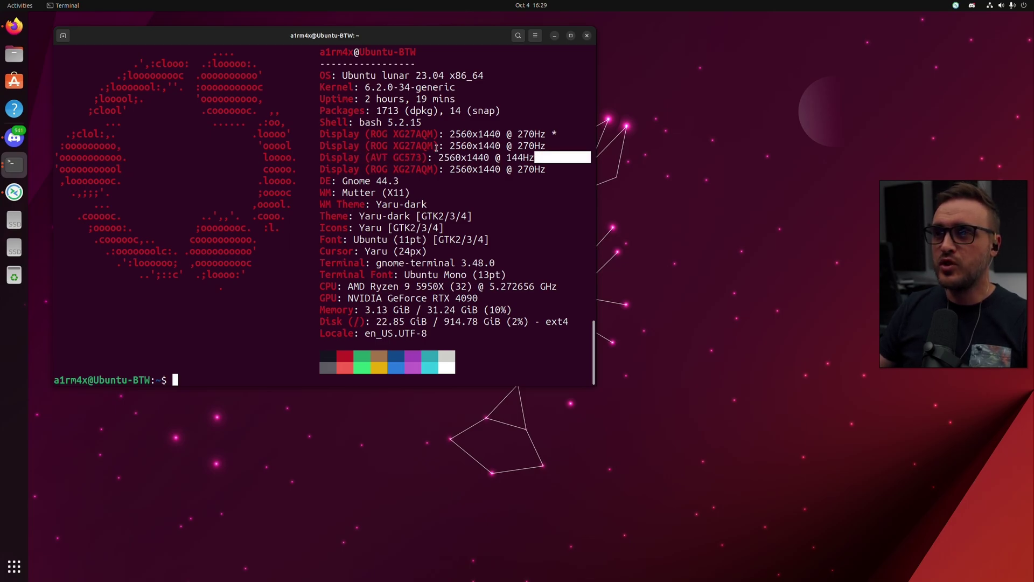
left_click_drag(539, 134, 317, 136)
left_click_drag(537, 157, 315, 156)
mouse_move(295, 43)
left_mouse_down()
mouse_move(331, 50)
mouse_move(297, 58)
left_mouse_up()
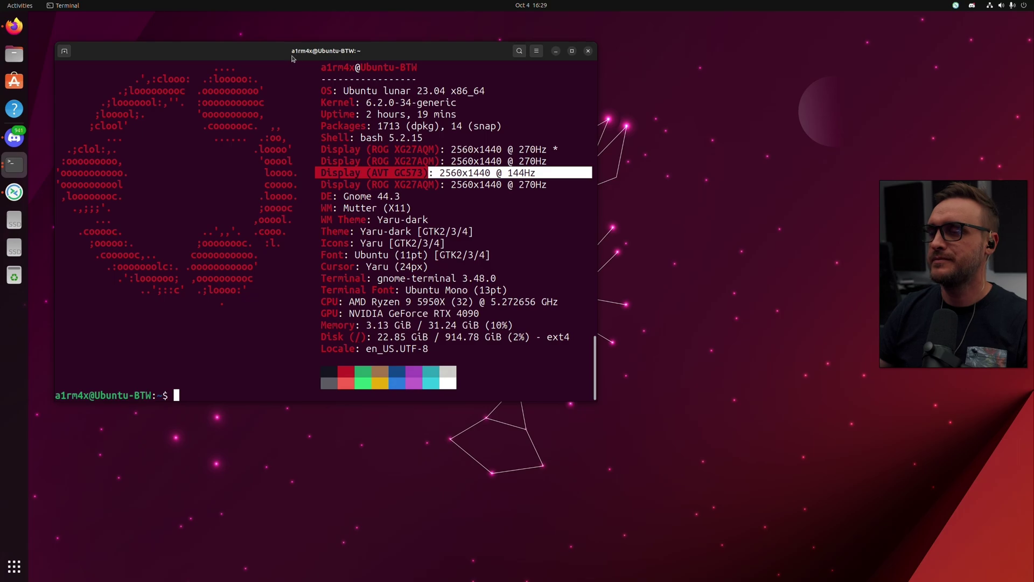
right_click(669, 189)
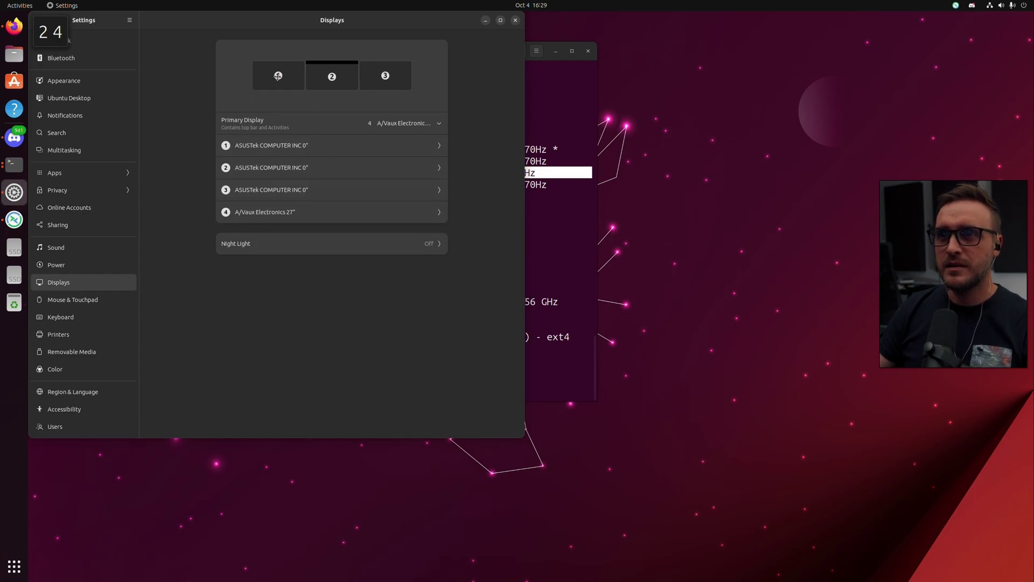
left_click(300, 147)
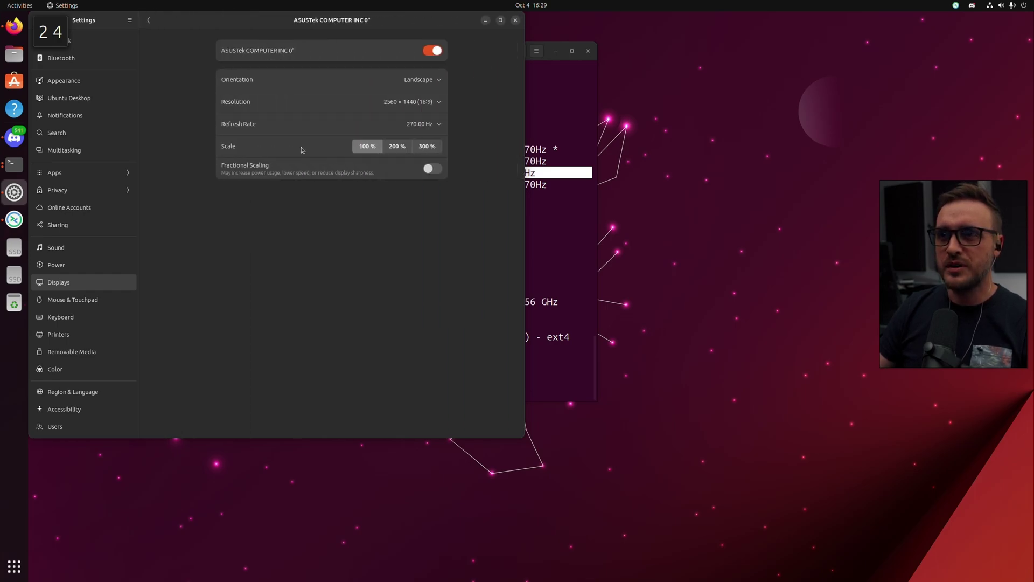
left_click(148, 20)
left_click(333, 217)
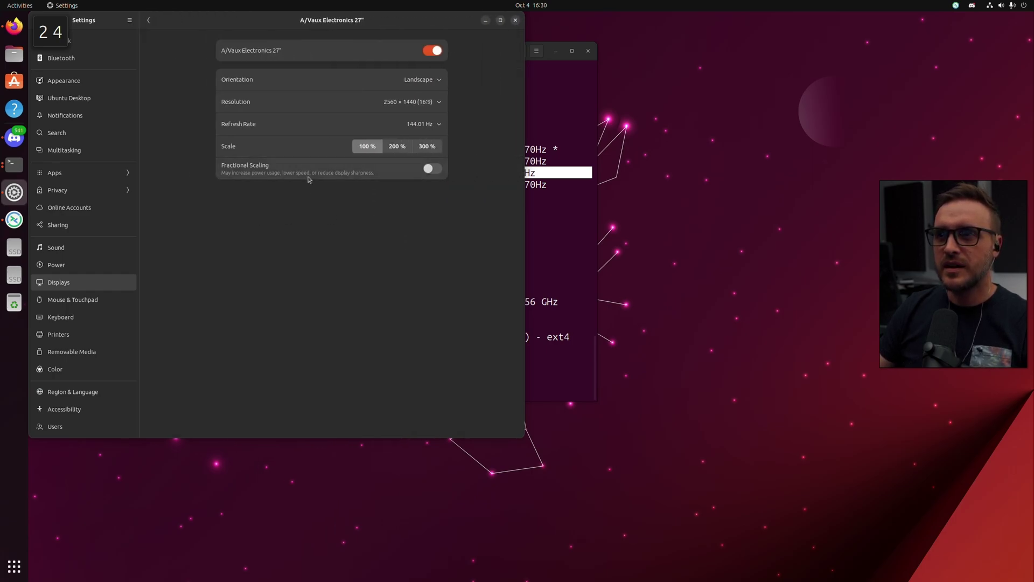
left_click(148, 20)
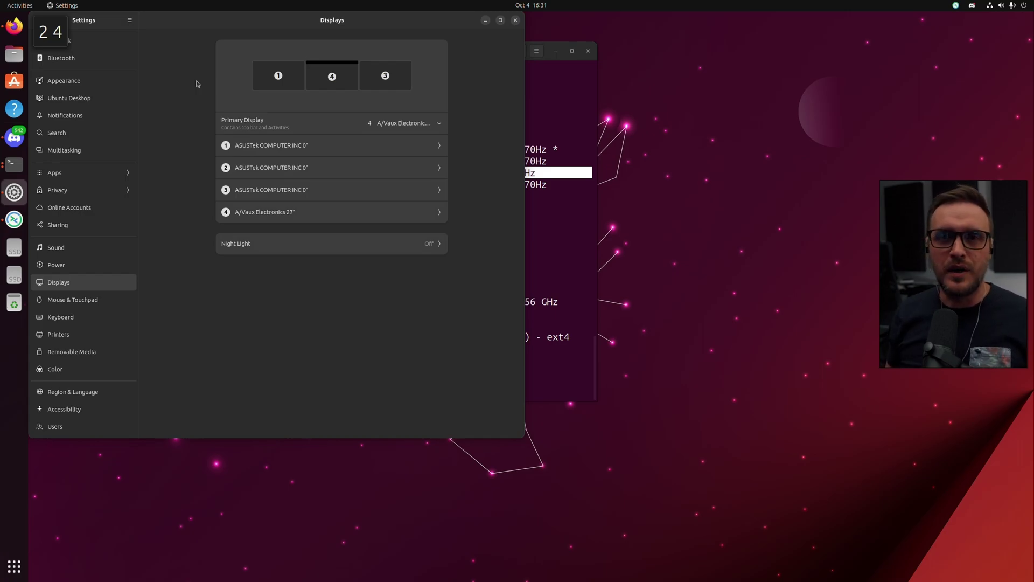
key("ctrl+q")
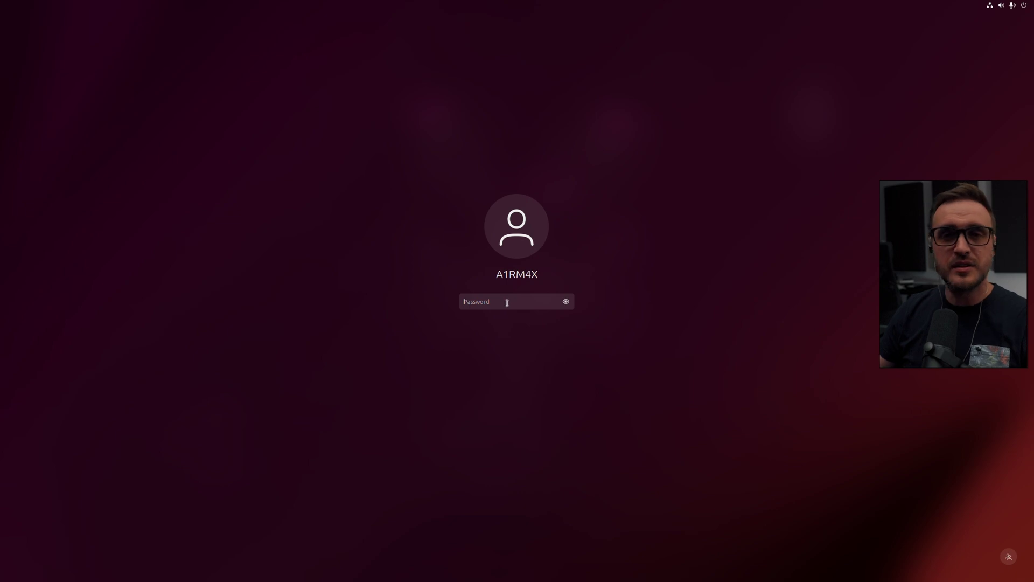
- Enter the account password on the lock screen to unlock the session
type("********")
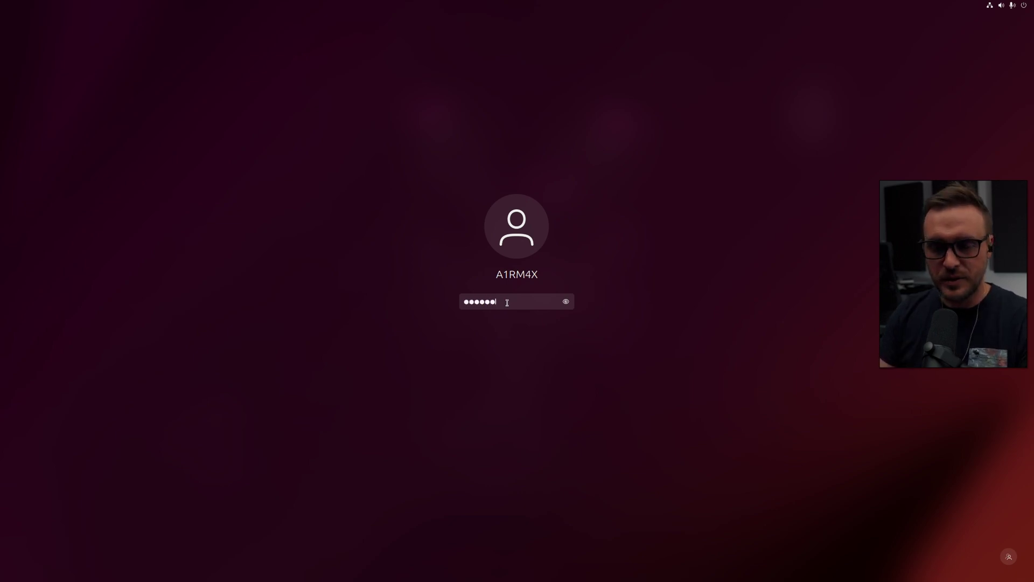
key("Return")
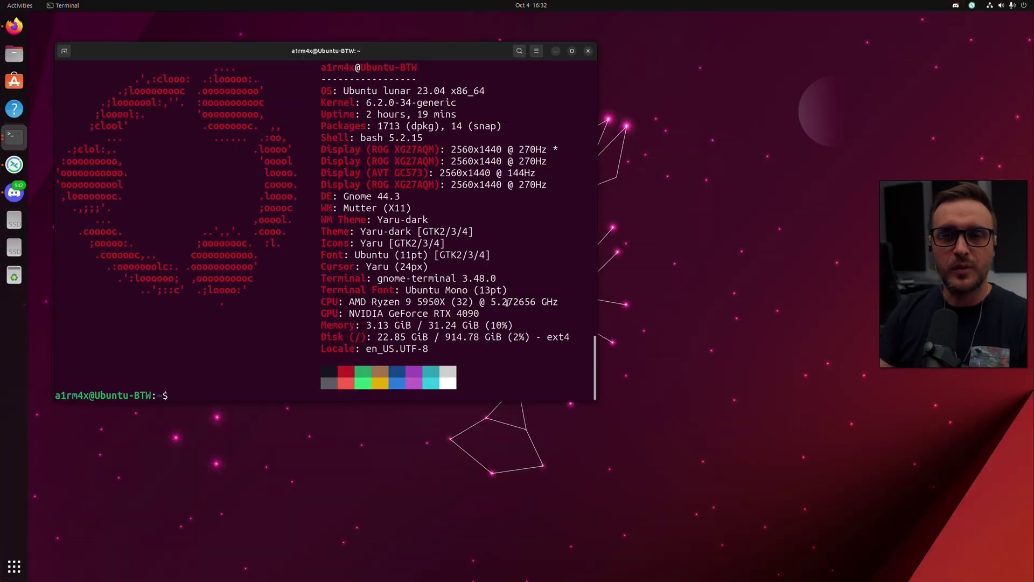